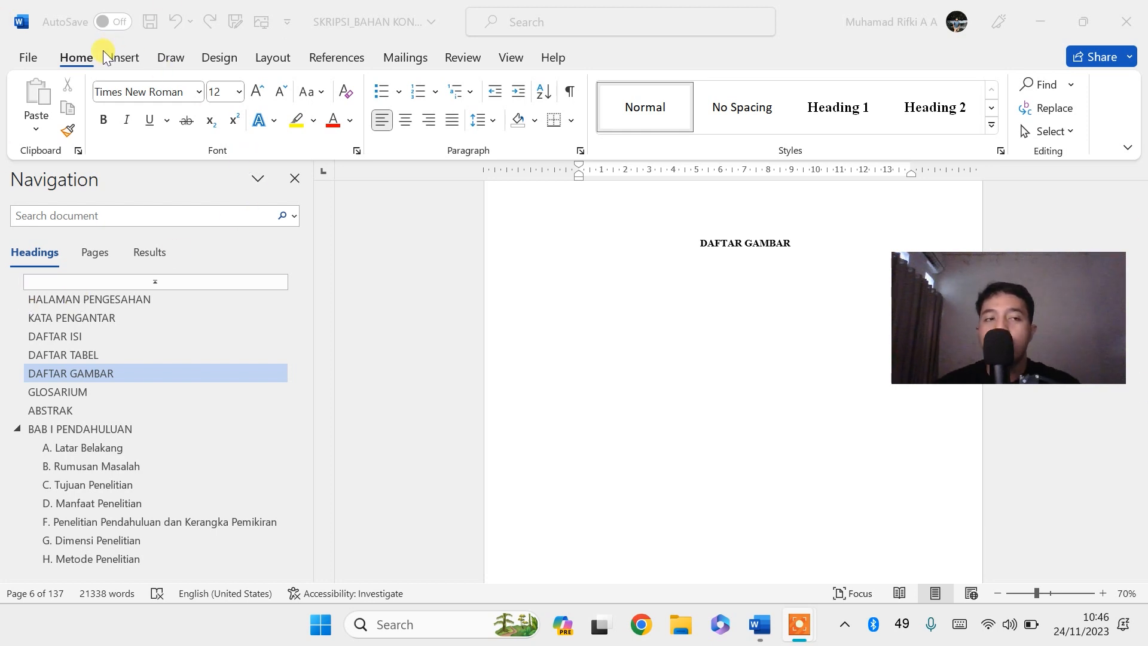
Open the Caption style for modification and set its font to Times New Roman, size 12
click(84, 53)
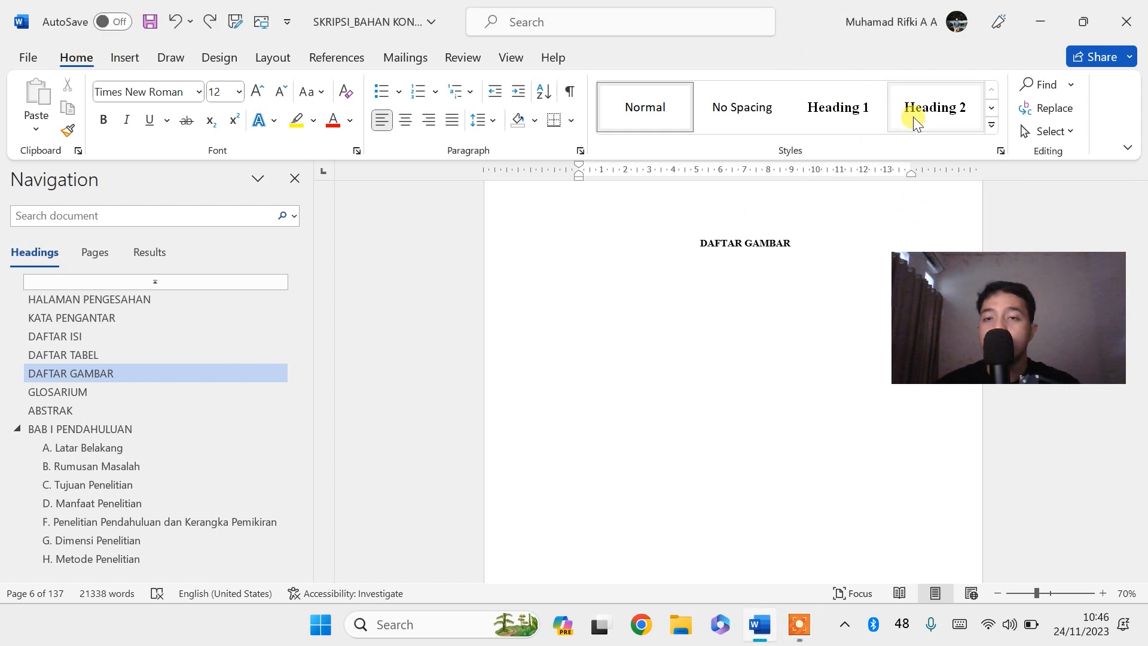
click(992, 125)
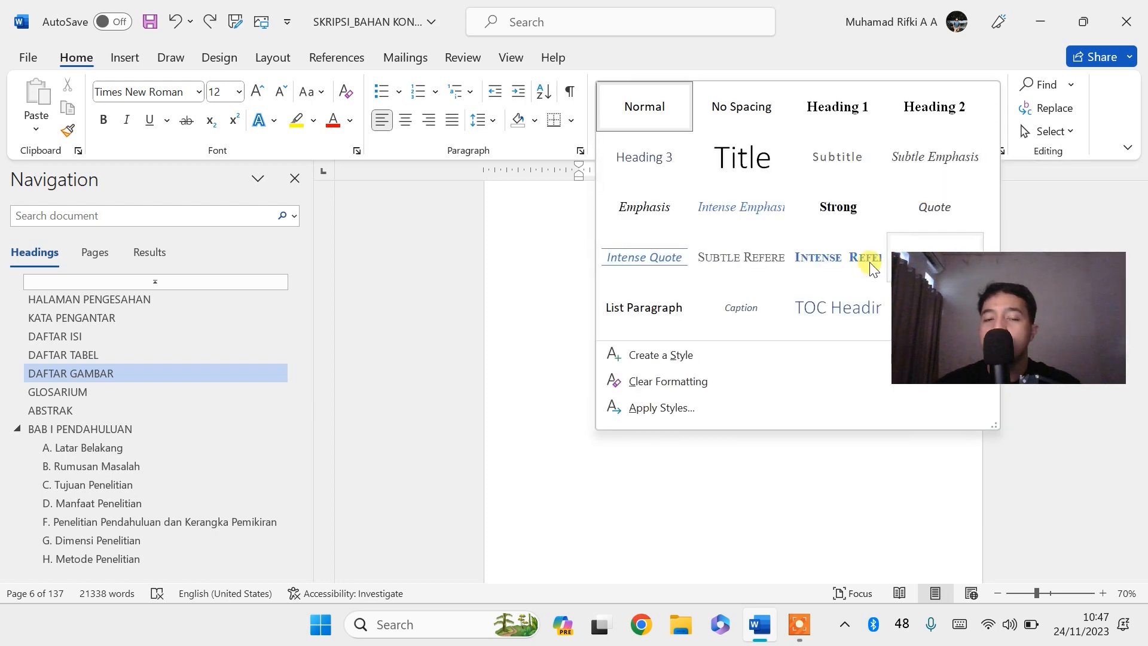
right_click(737, 306)
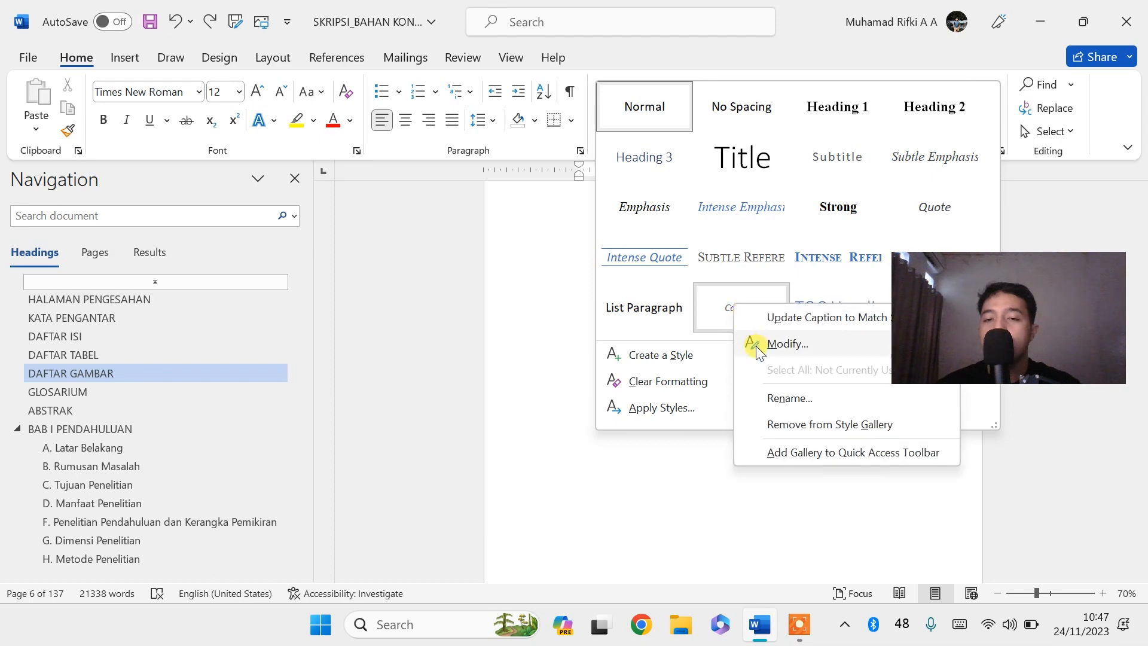
click(777, 344)
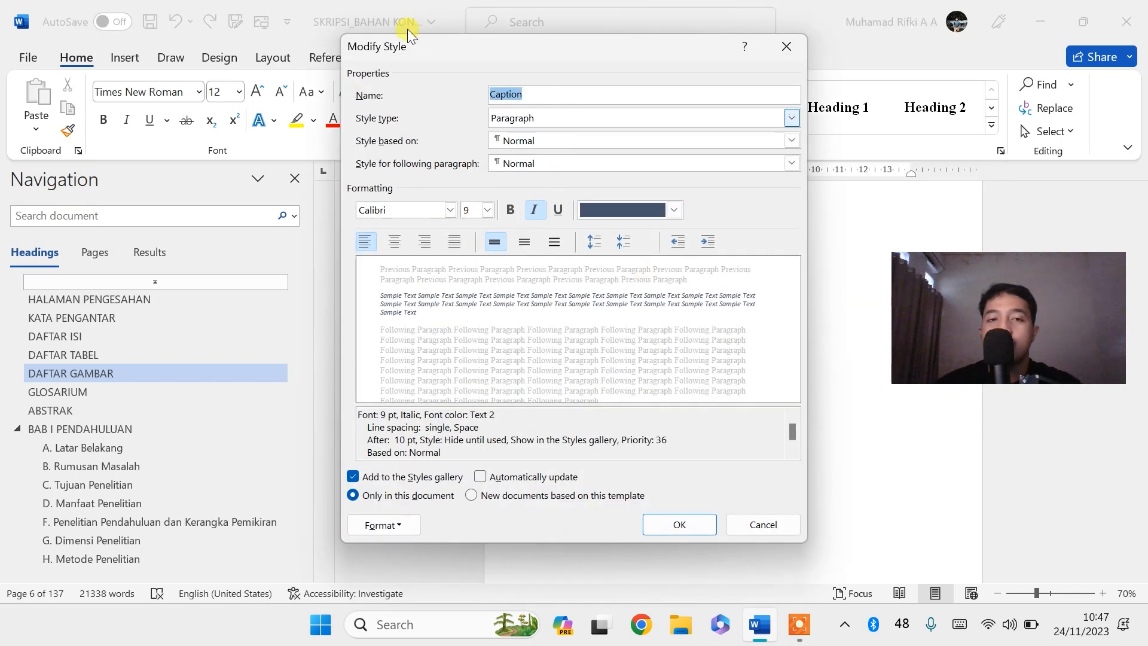
click(421, 203)
text(Times New Roman)
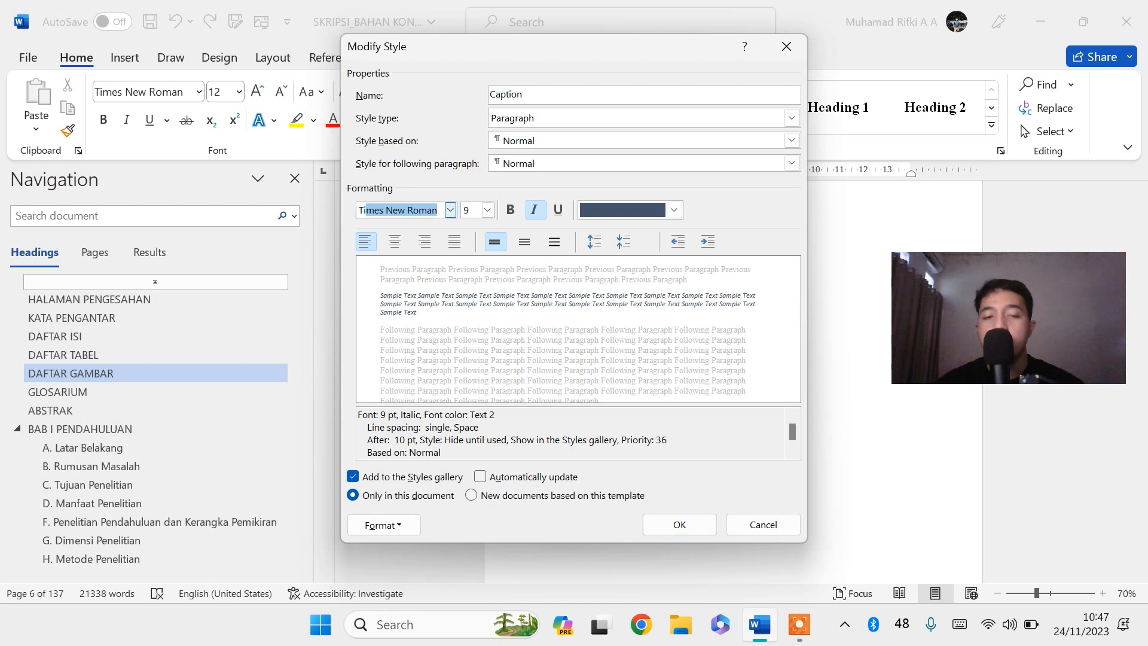
key(Return)
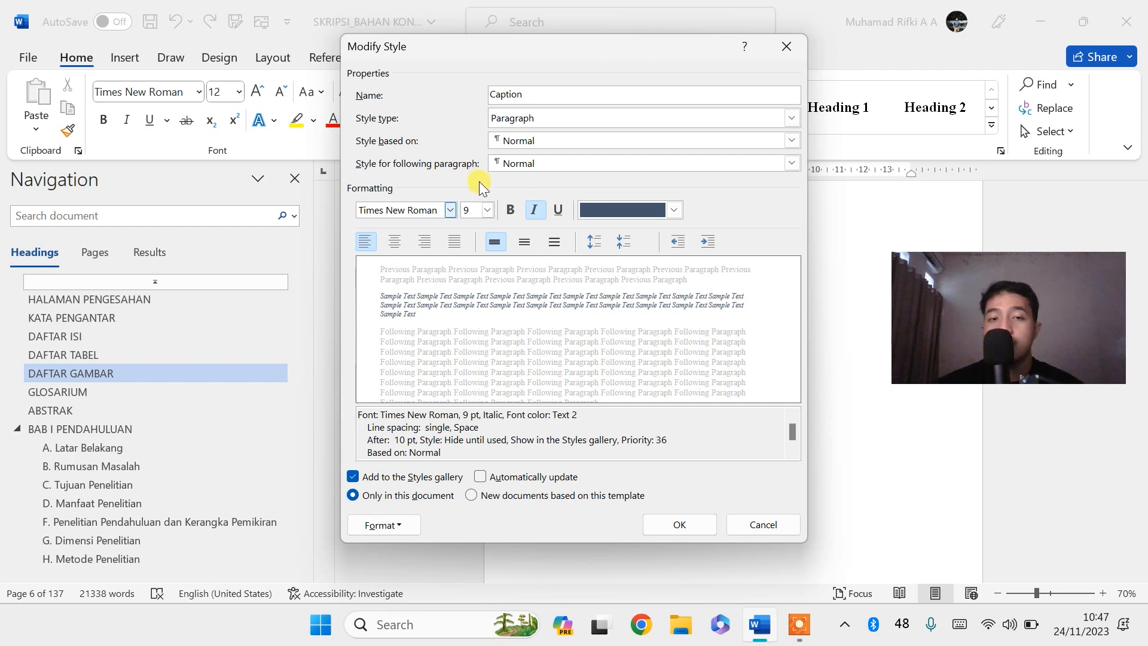
click(471, 213)
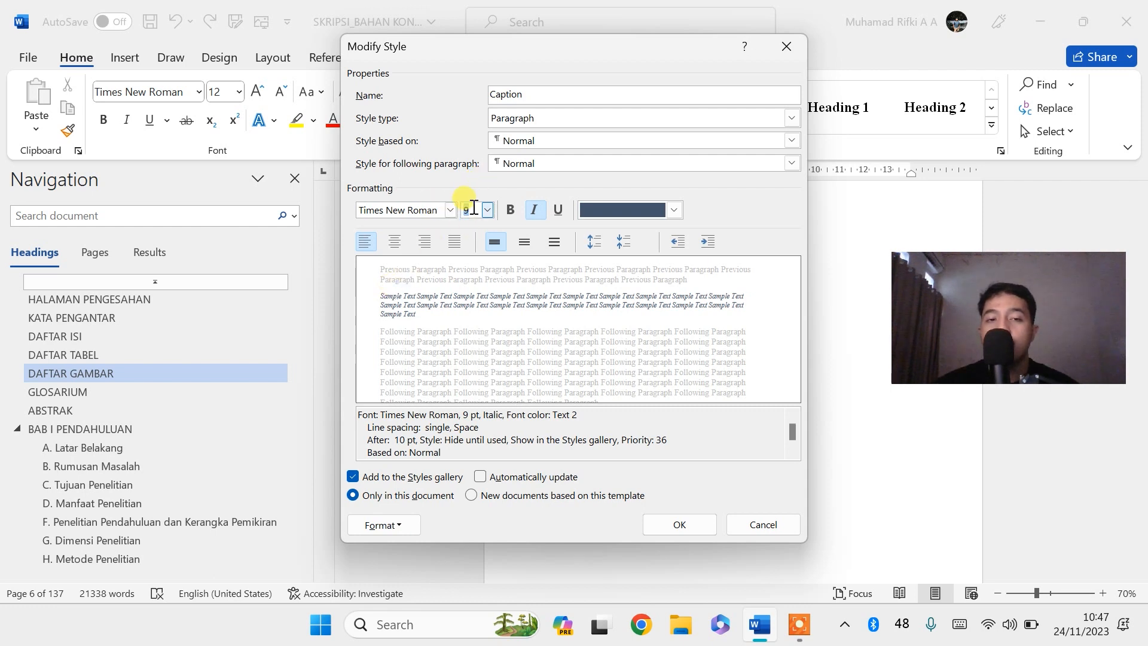
key(BackSpace)
text(12)
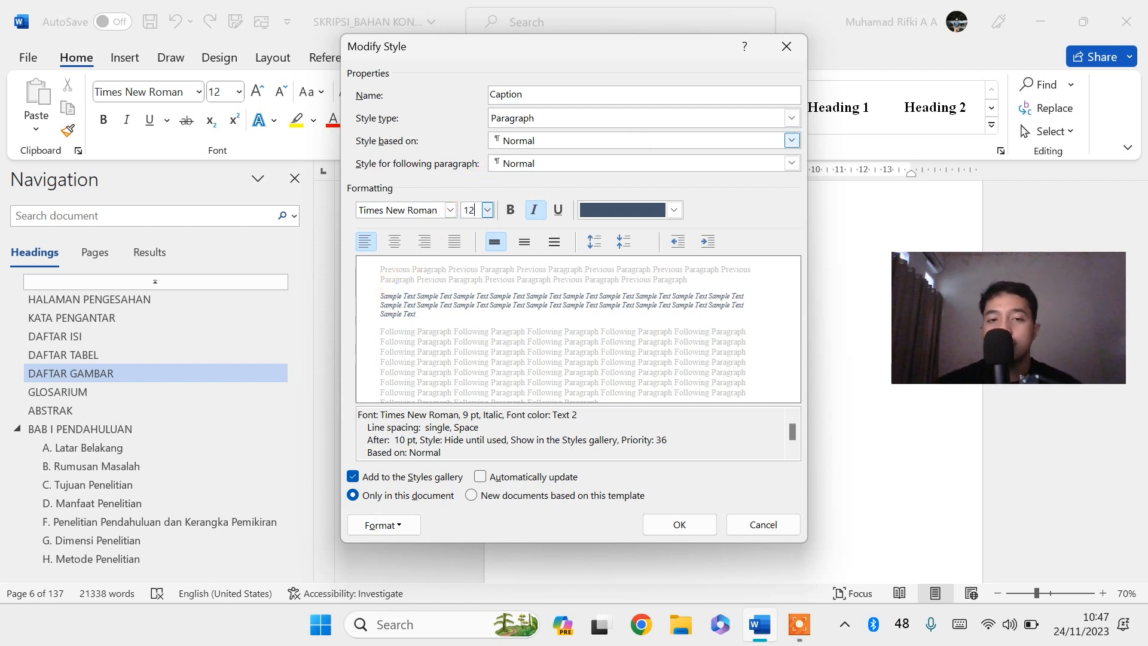
Make the Caption style bold without italics and set its font color to black (Text 1)
click(515, 216)
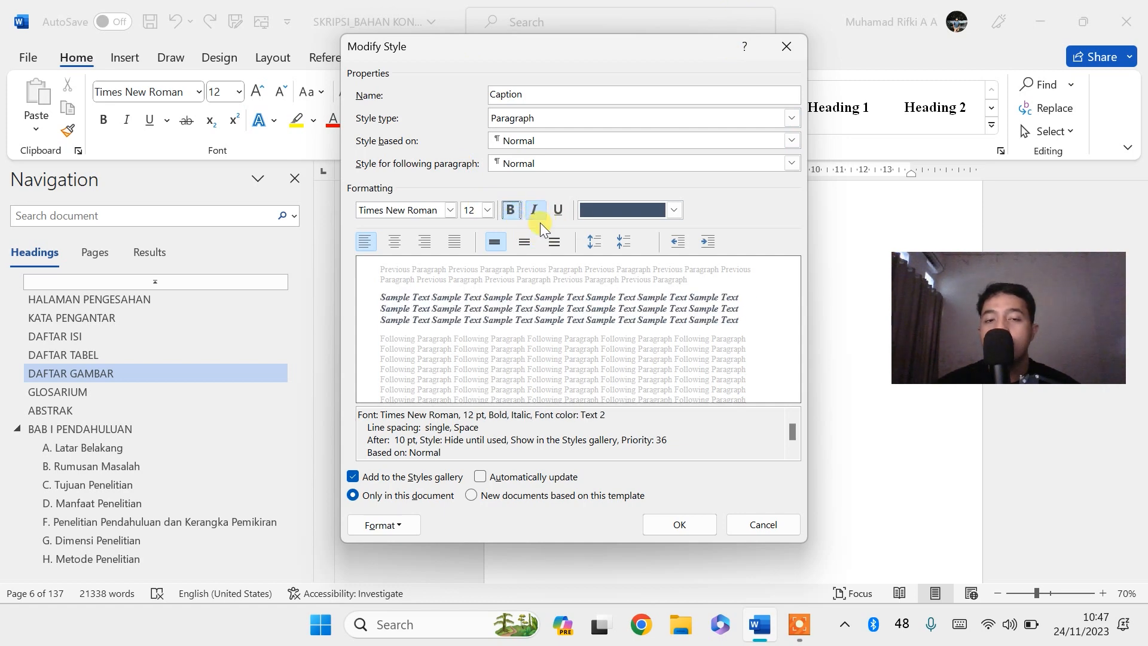
click(529, 213)
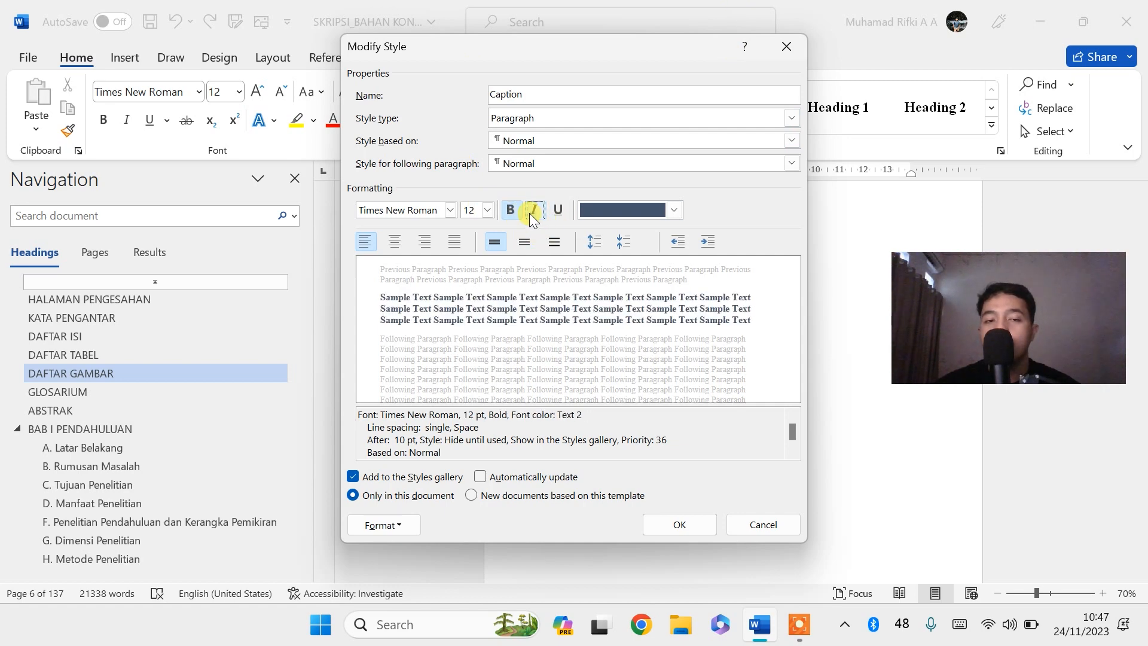
click(673, 210)
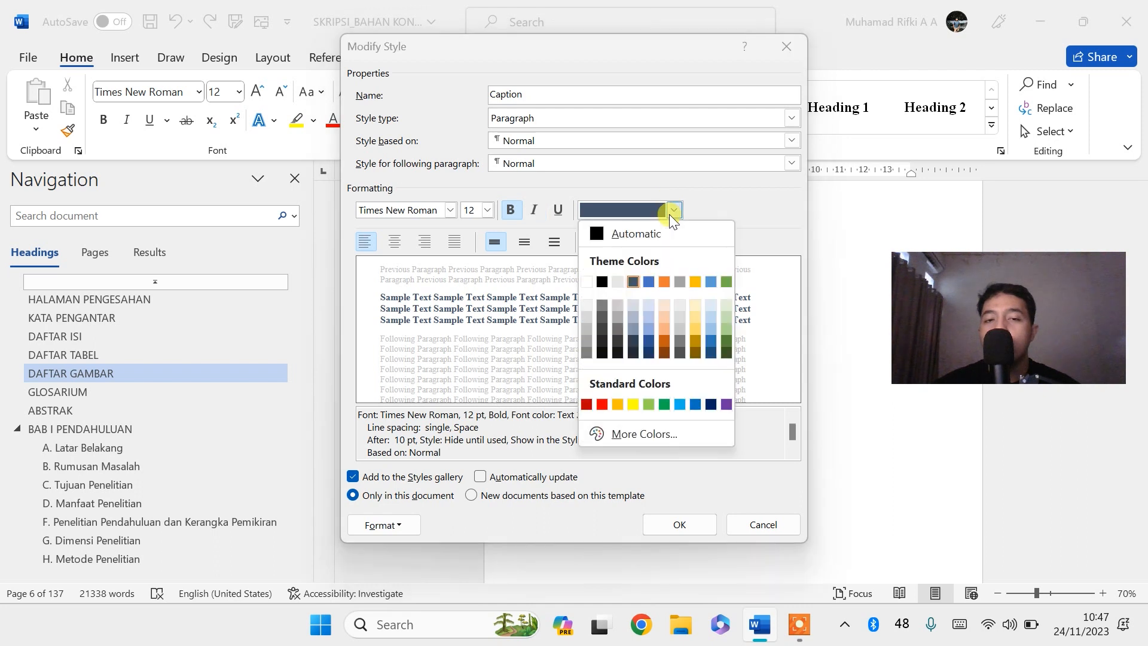
click(602, 282)
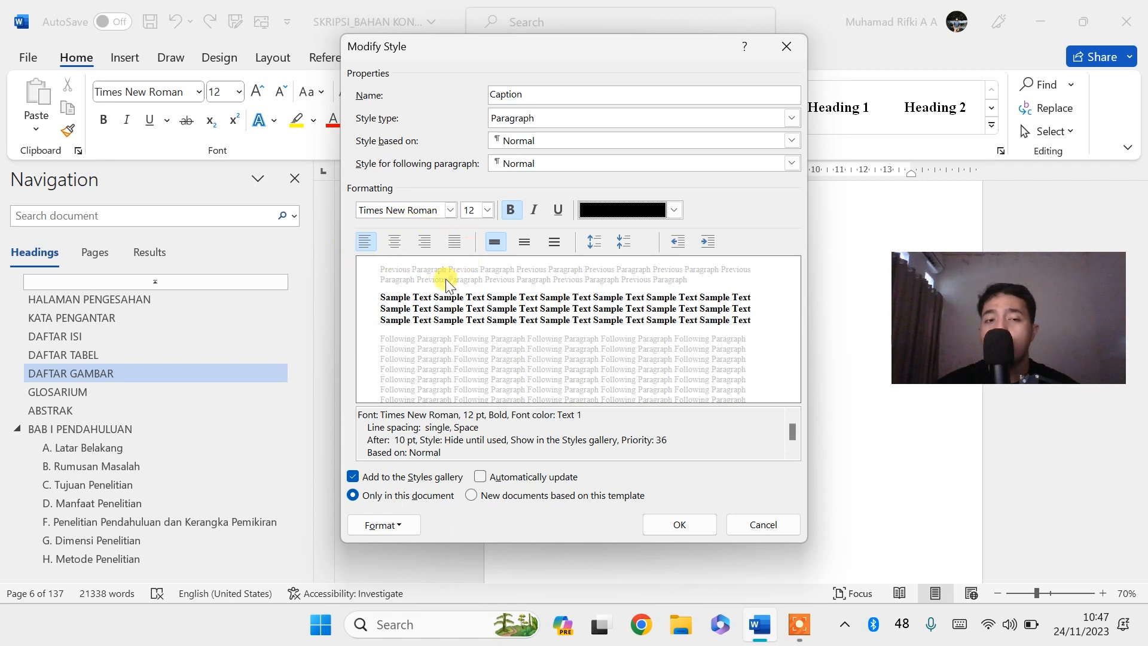
Center the Caption style with single line spacing and 0 pt spacing after, and save the style changes
click(394, 242)
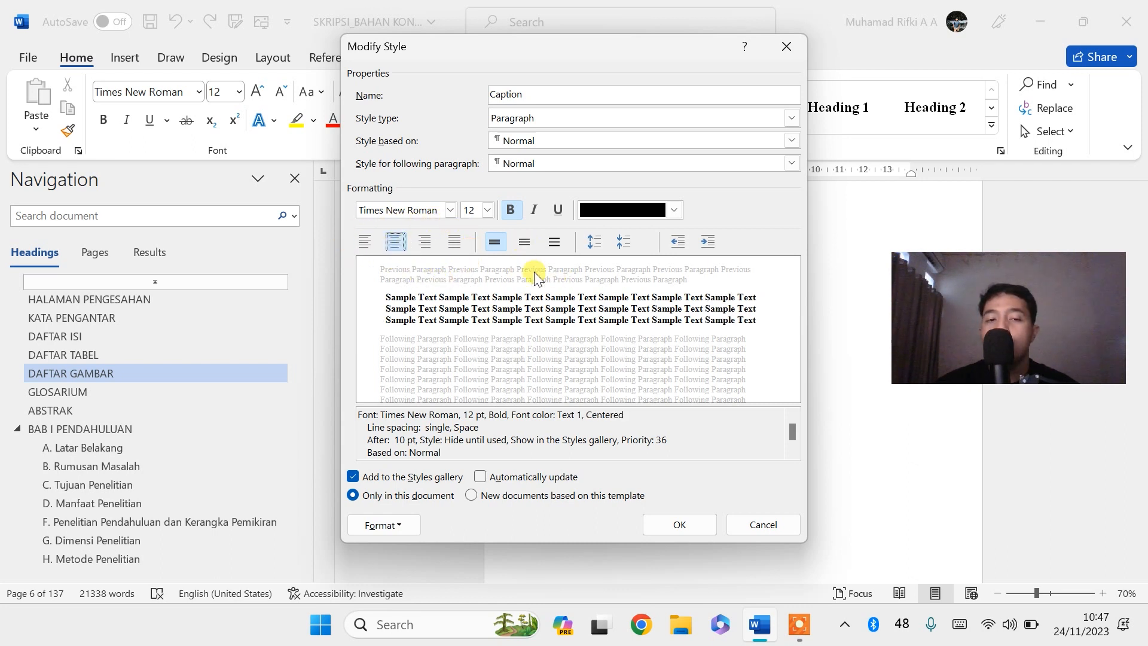
click(492, 241)
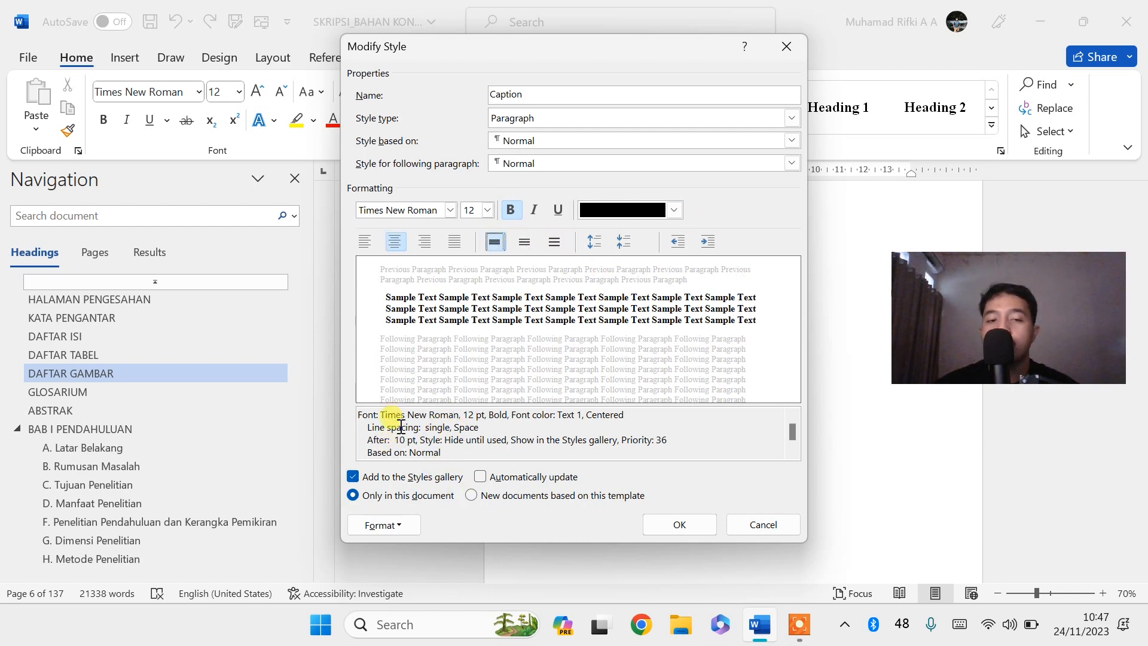
click(623, 249)
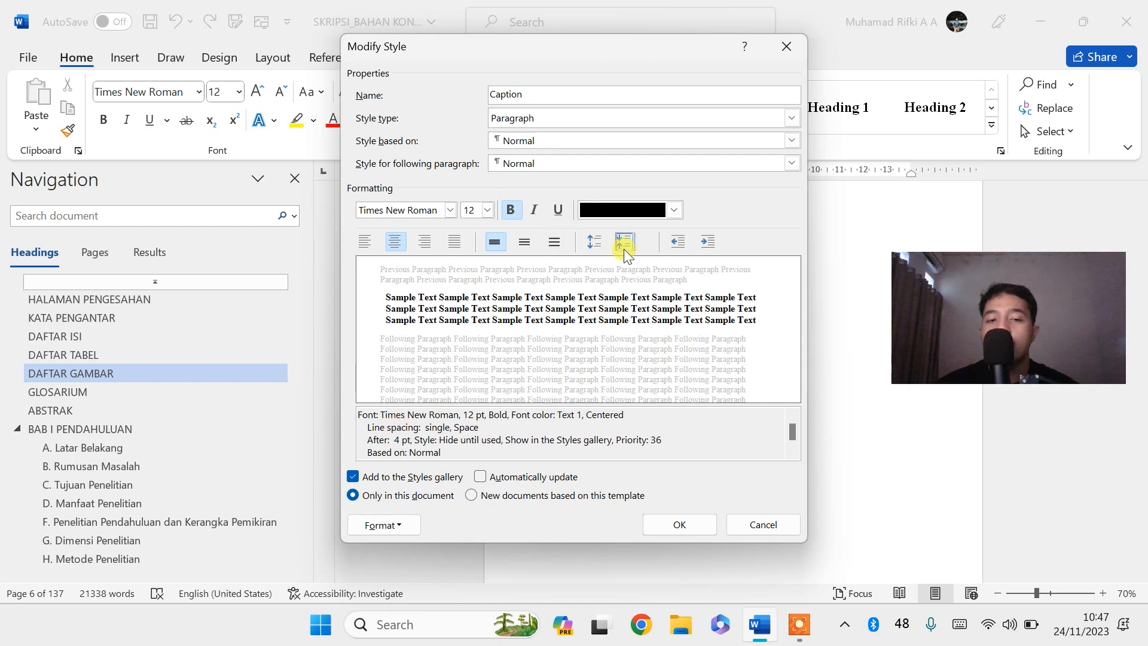
click(623, 249)
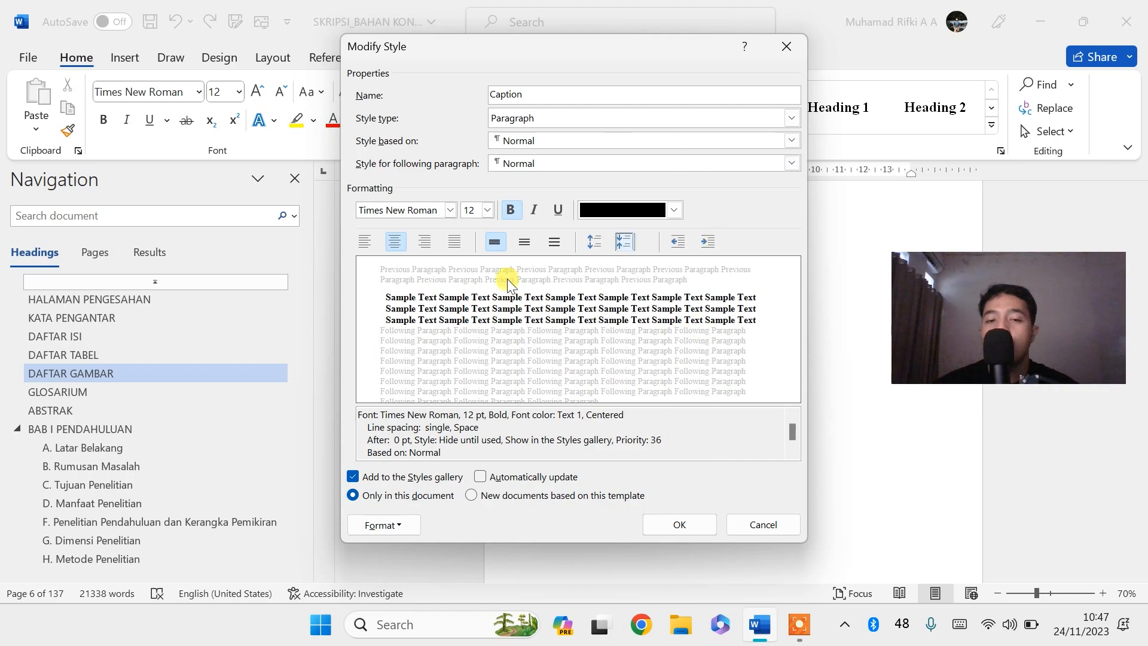
click(704, 527)
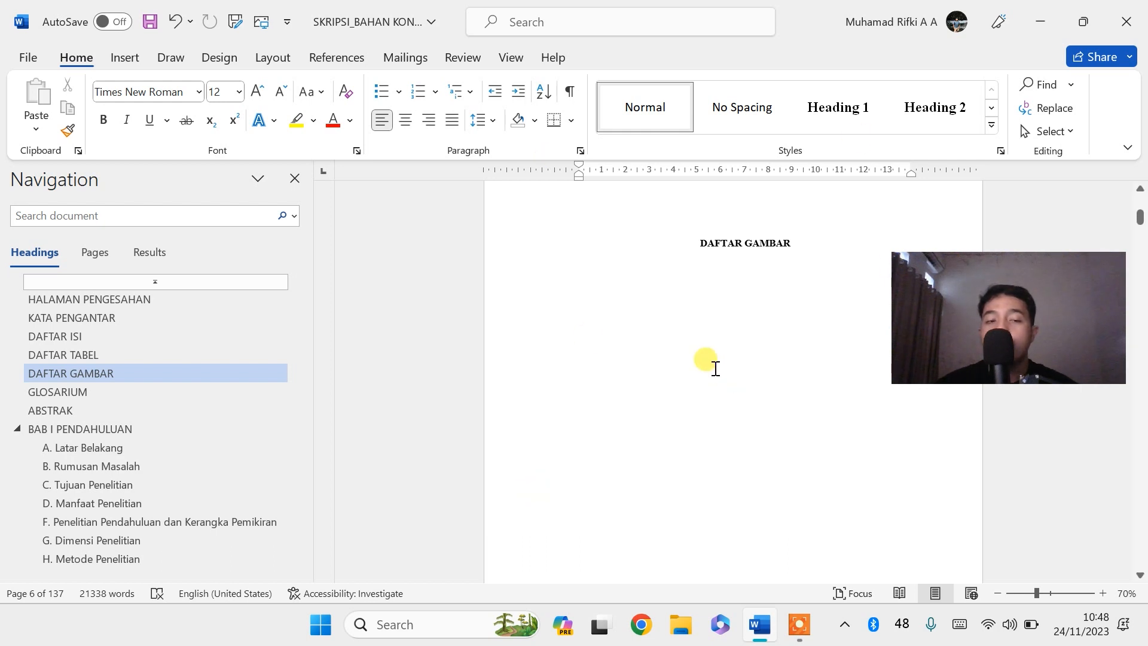
Go to section "A. Gambaran Umum Dusun Singosaren" and delete the manually typed "Gambar 2.1" before the map's title
scroll(81, 472, down, 1)
scroll(81, 472, down, 2)
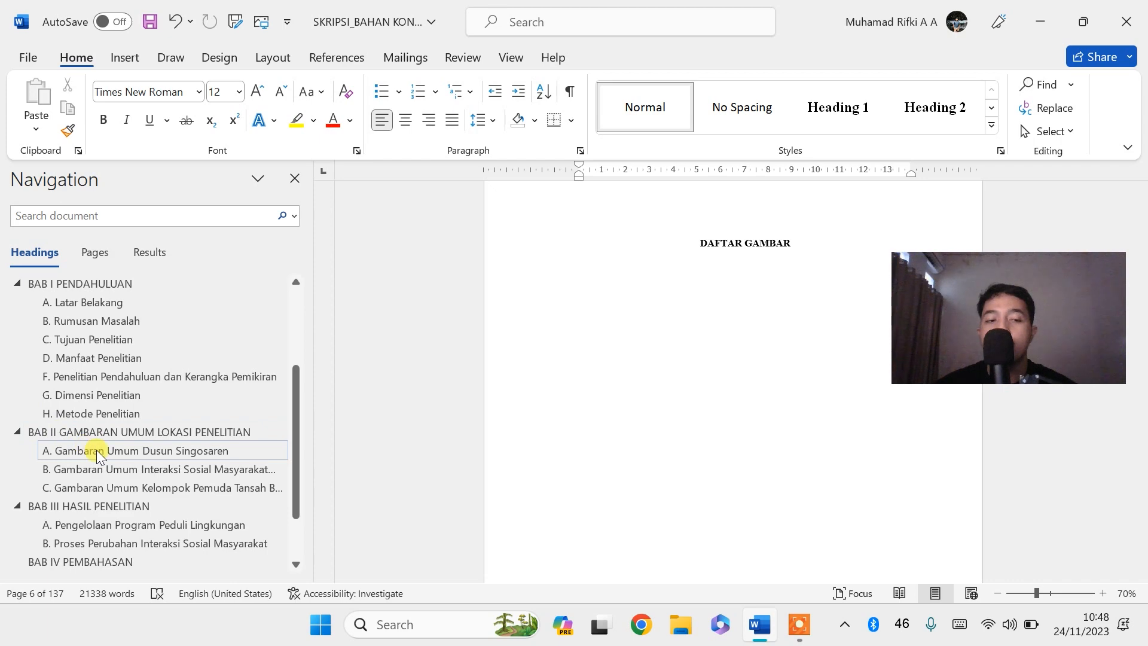
click(95, 450)
scroll(658, 382, down, 2)
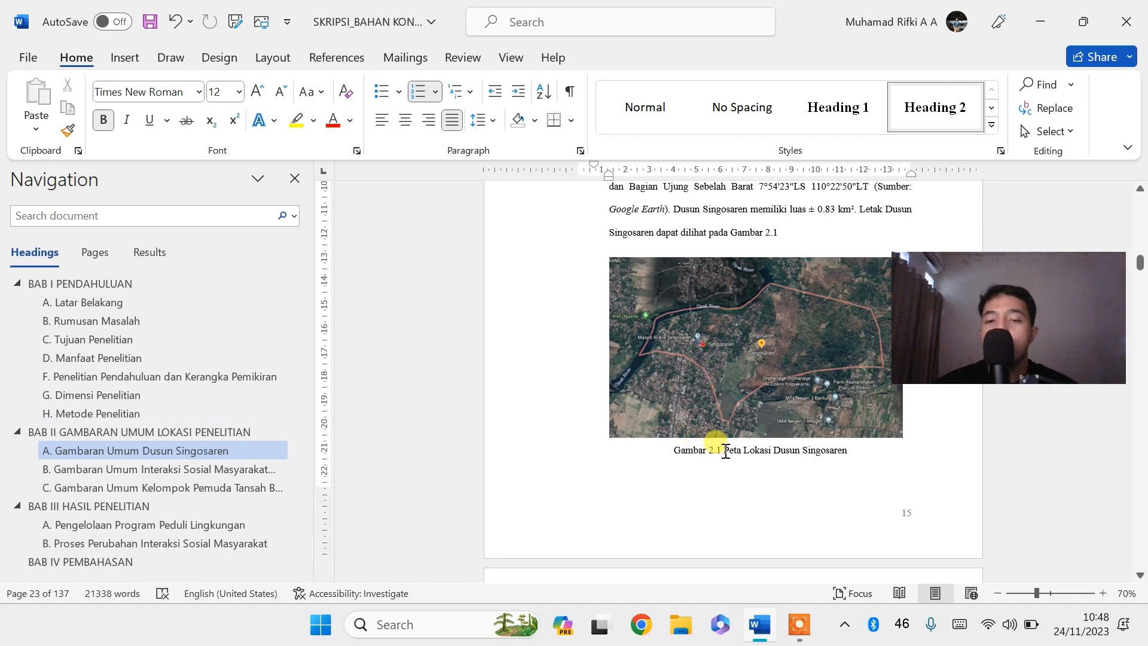
drag(725, 454, 691, 456)
key(BackSpace)
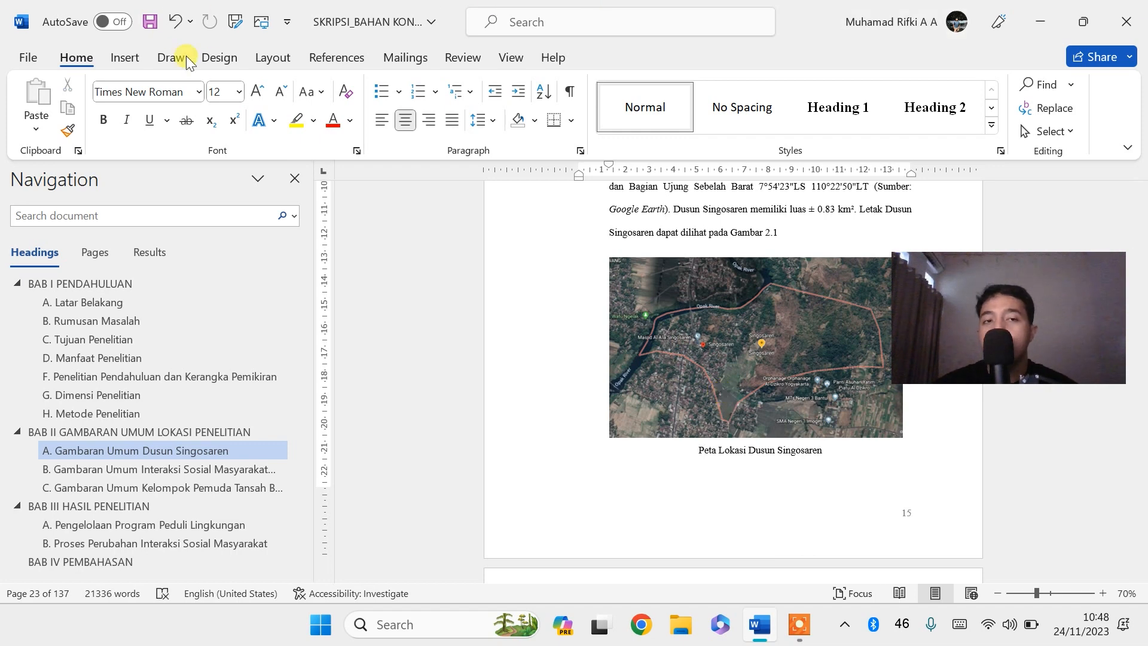
Create a new caption label "Gambar 2." and insert the numbered caption before "Peta Lokasi Dusun Singosaren"
click(329, 57)
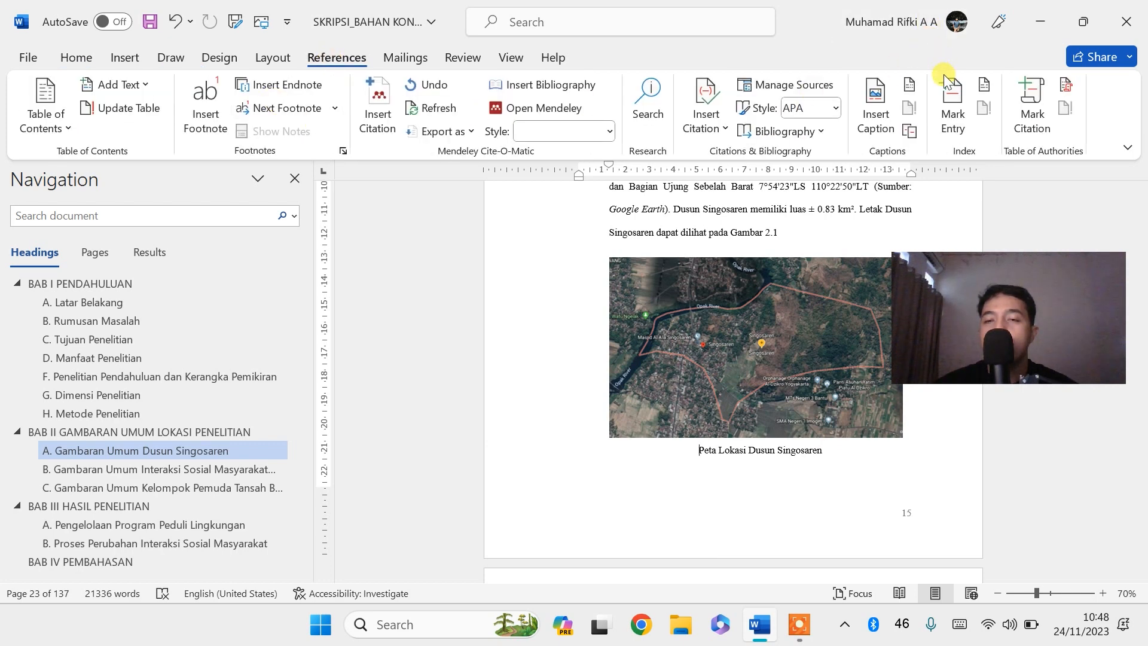
click(876, 113)
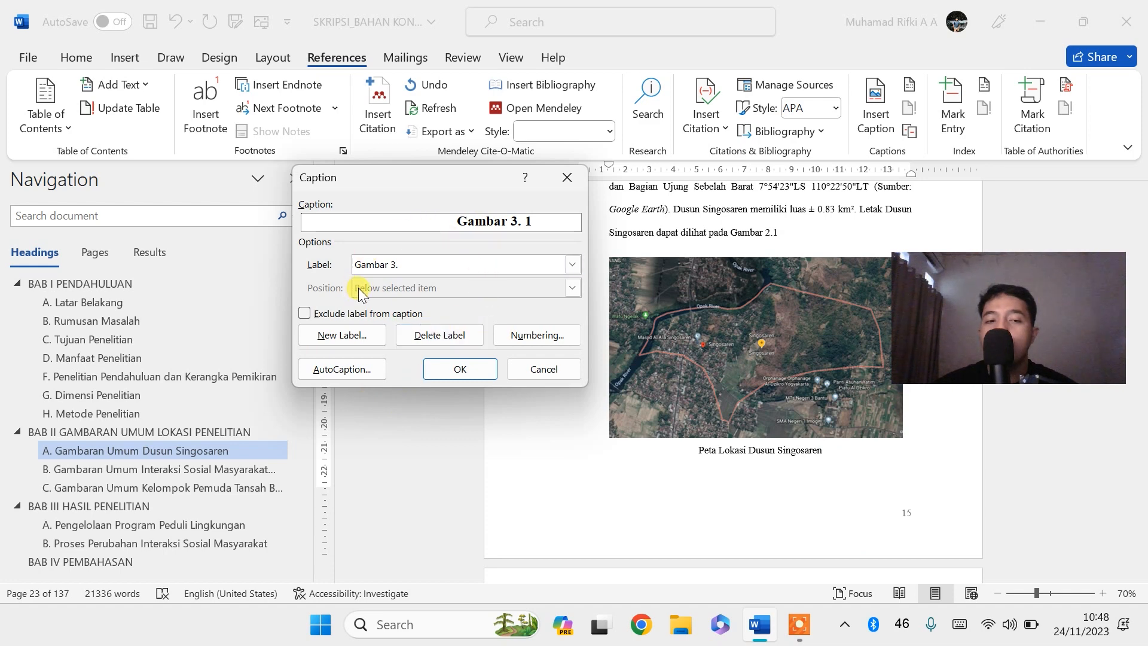
click(344, 335)
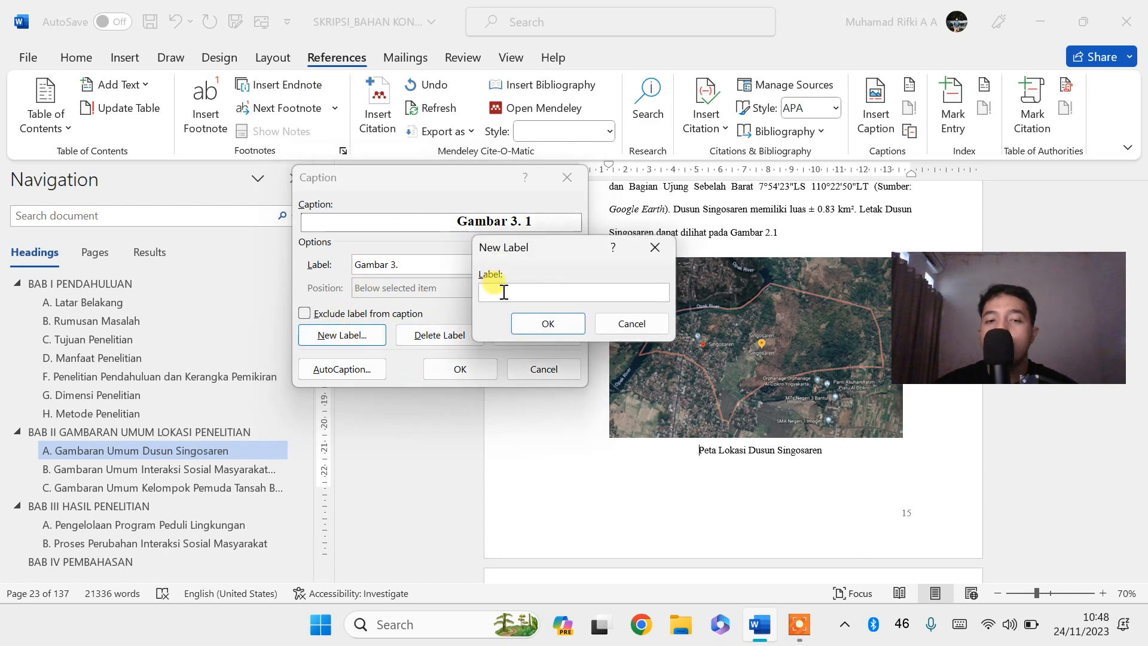
text(Gam)
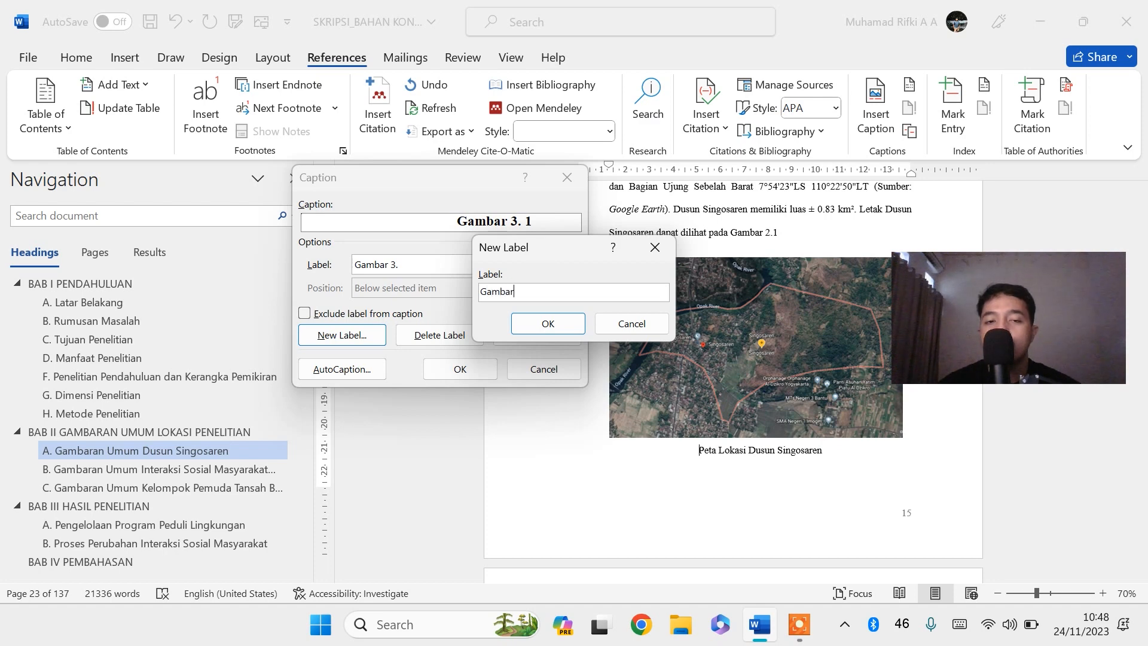
text(bar)
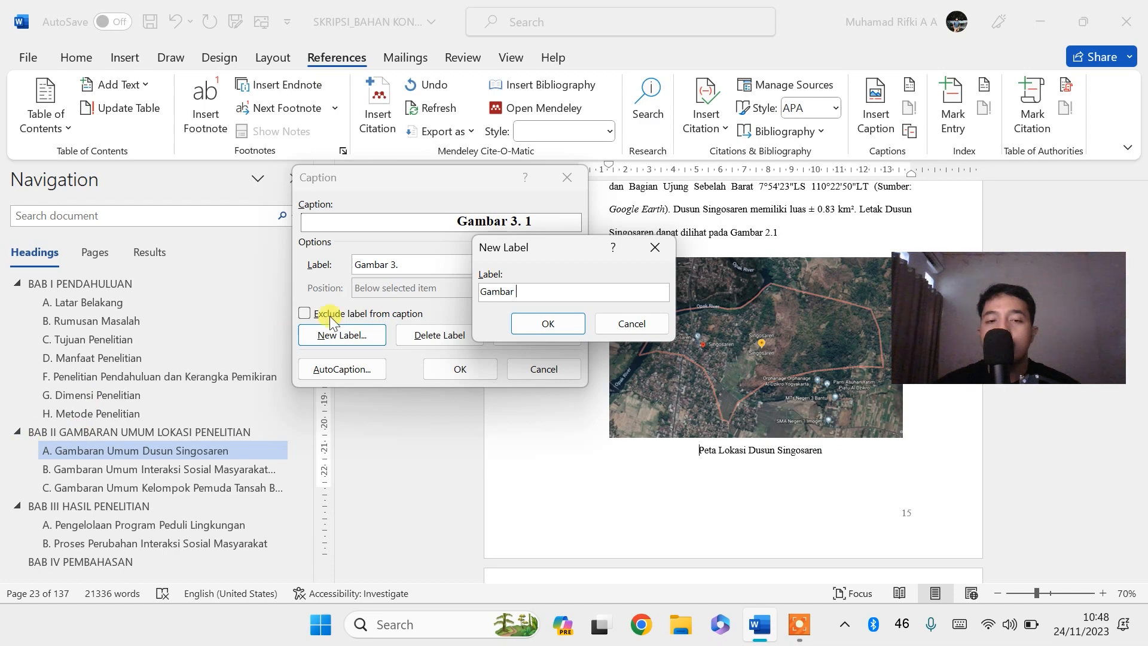
text( 2.)
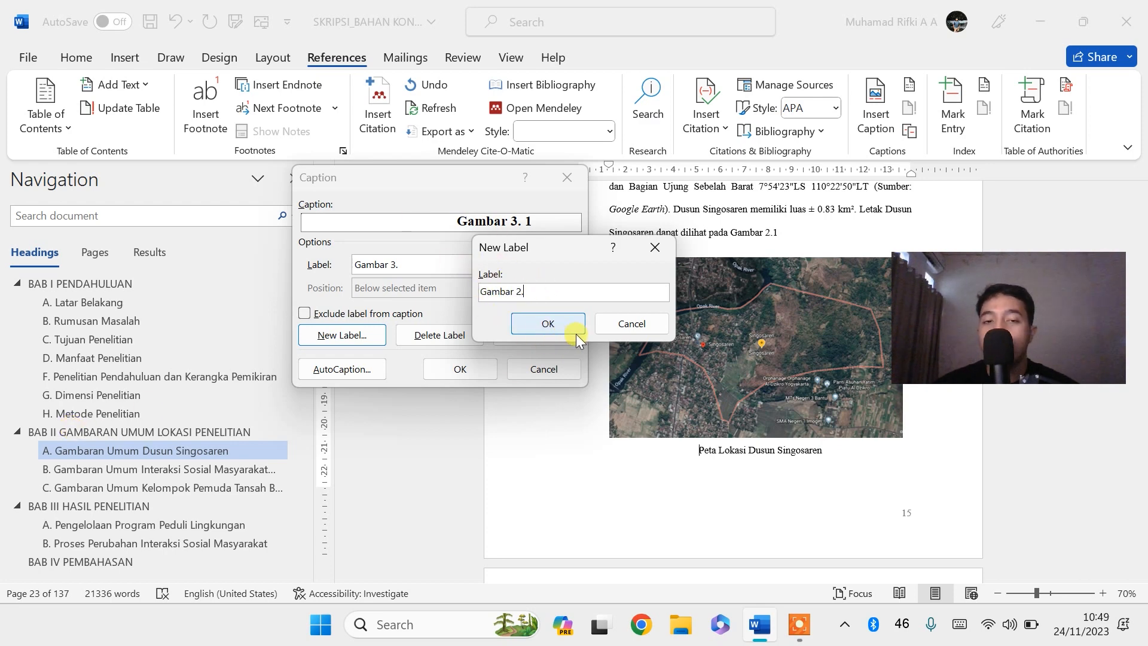
click(547, 316)
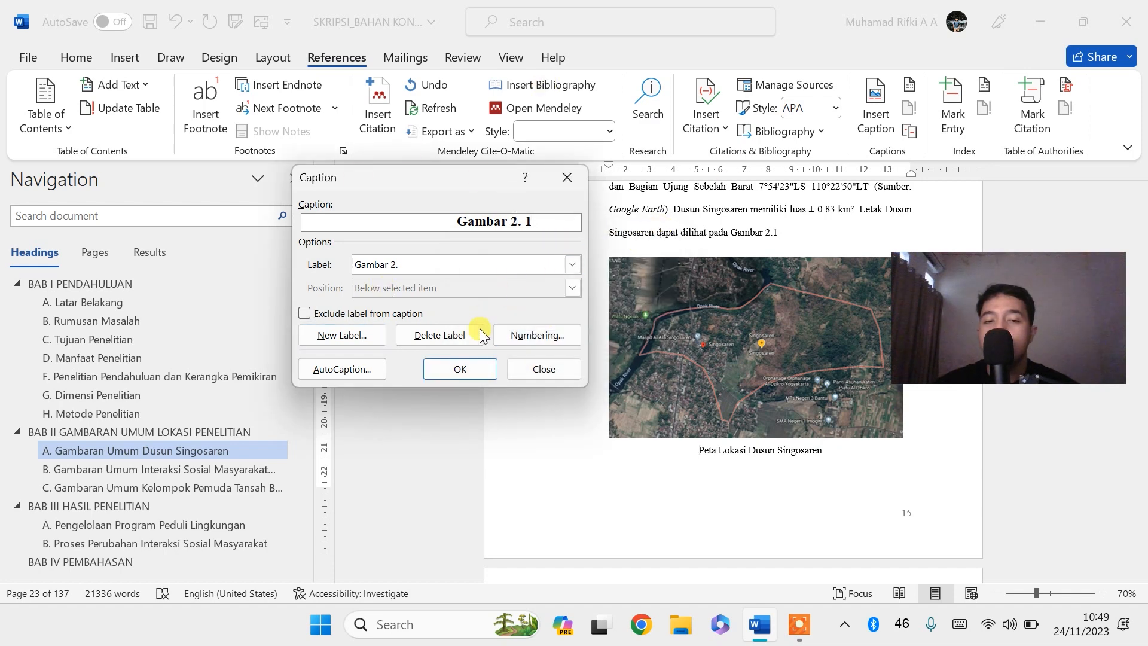
click(458, 367)
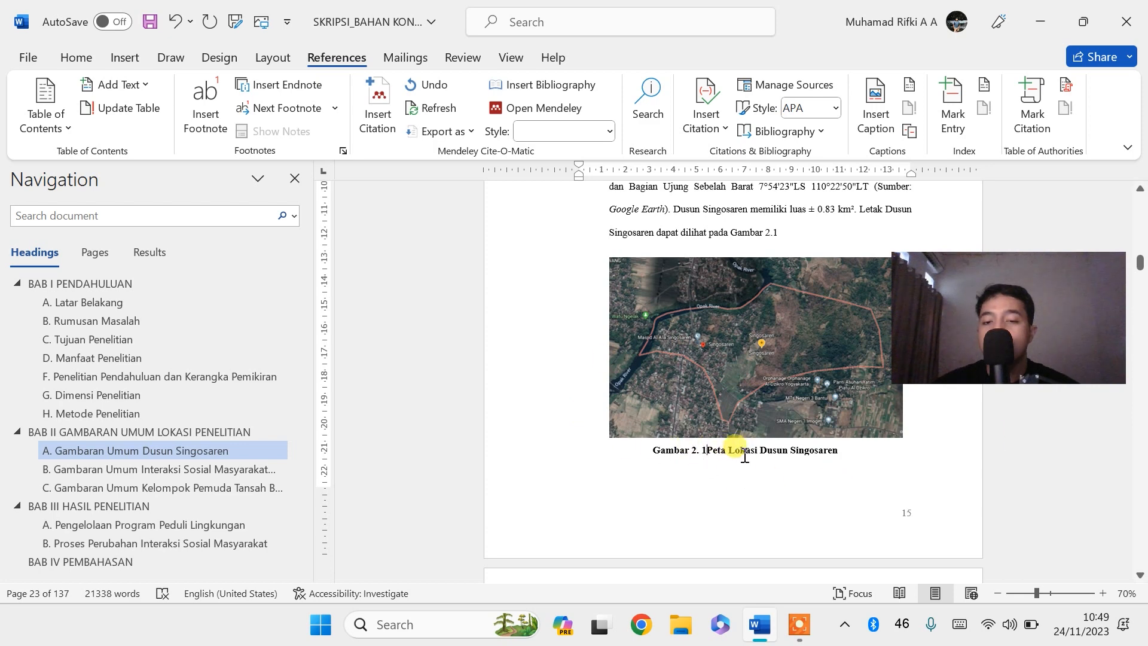
Add a space after the number in the map's "Gambar 2. 1" caption and adjust the line's indentation and centering
click(711, 449)
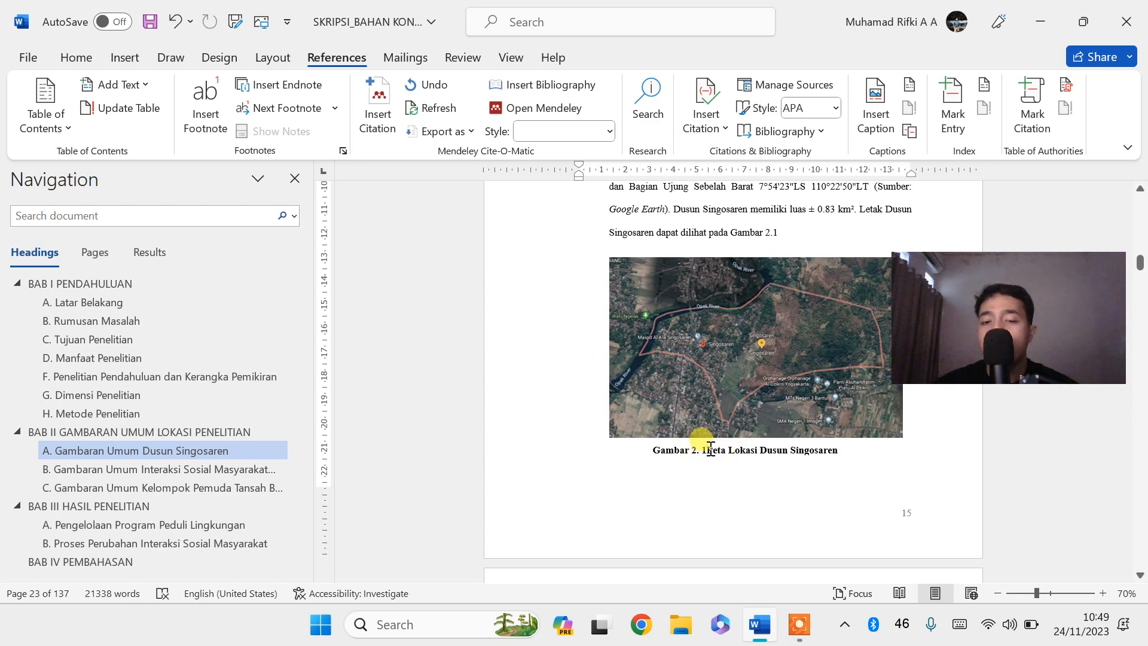
click(643, 451)
key(BackSpace)
key(Tab)
click(111, 56)
click(84, 58)
click(406, 120)
Delete the manually typed "Gambar 2.2" before the photo title "Kontak Sosial yang terjadi di Dusun Singosaren" in section B
scroll(760, 419, down, 5)
scroll(751, 378, down, 10)
scroll(649, 423, down, 5)
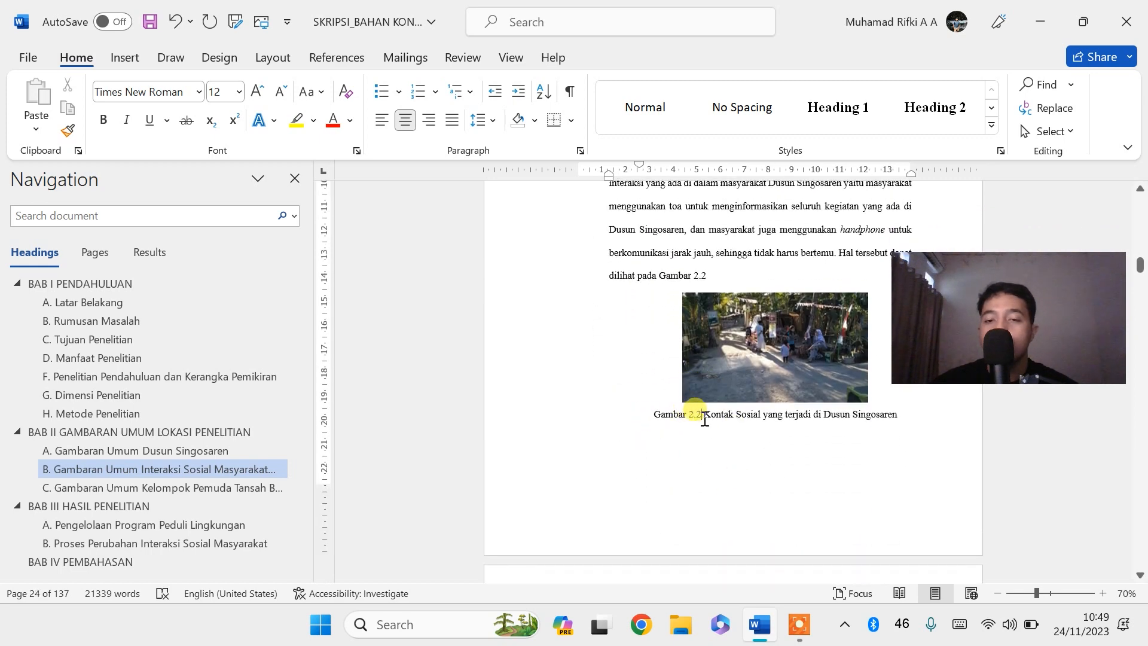
drag(704, 419, 658, 416)
key(BackSpace)
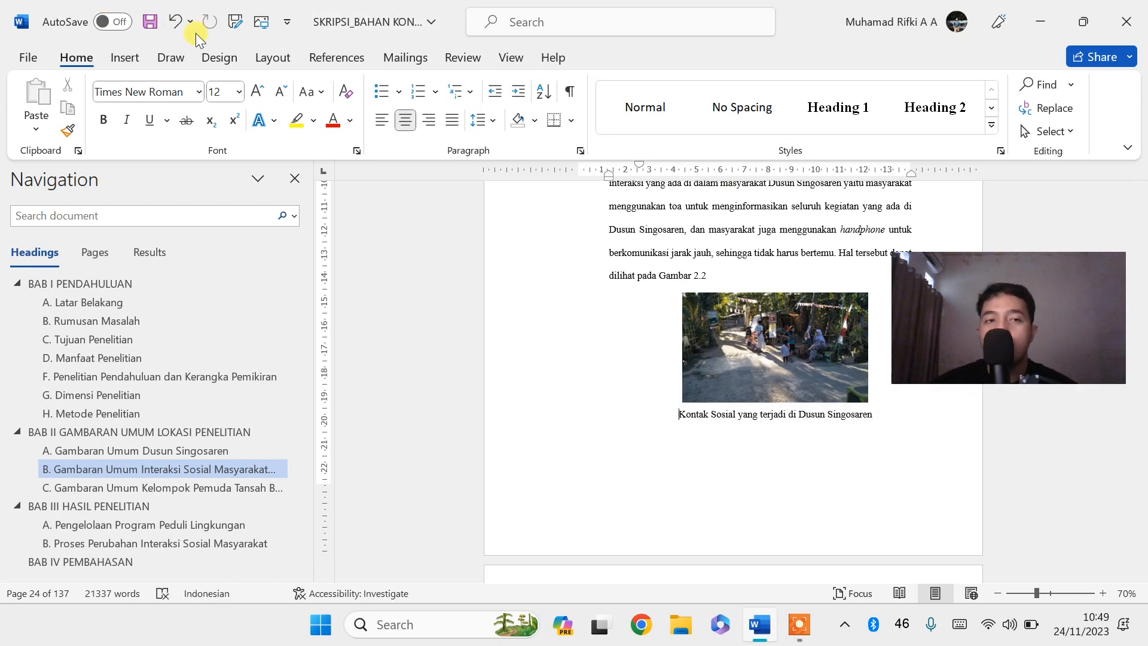
Insert a numbered "Gambar 2." caption before "Kontak Sosial yang terjadi di Dusun Singosaren", separated from the title by a space
click(346, 59)
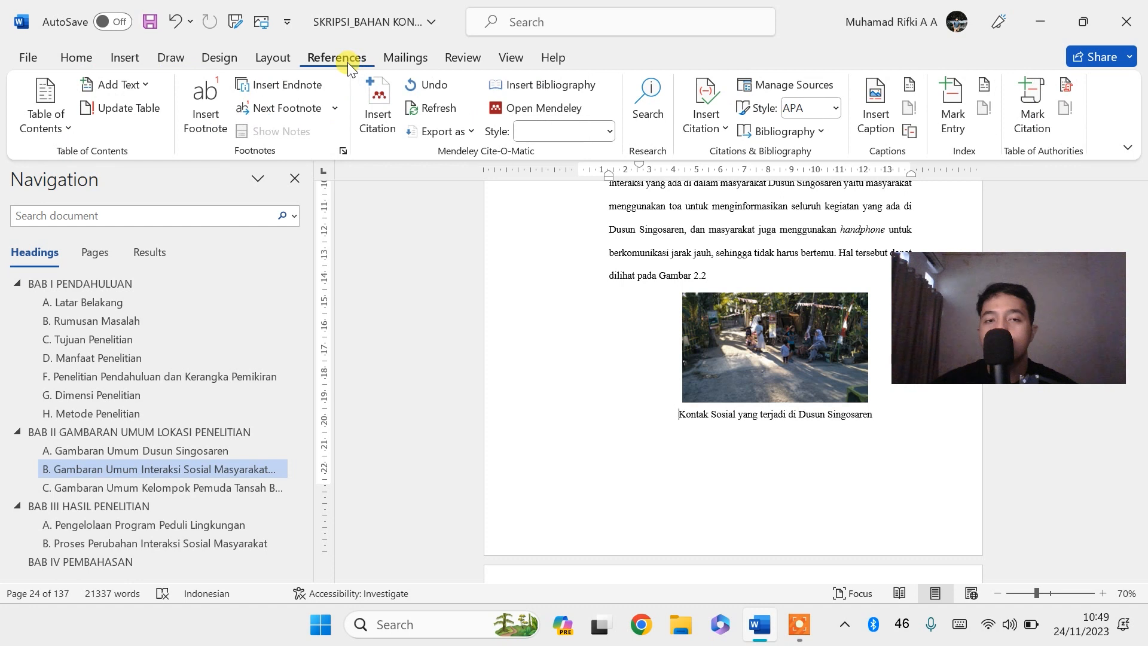
click(875, 111)
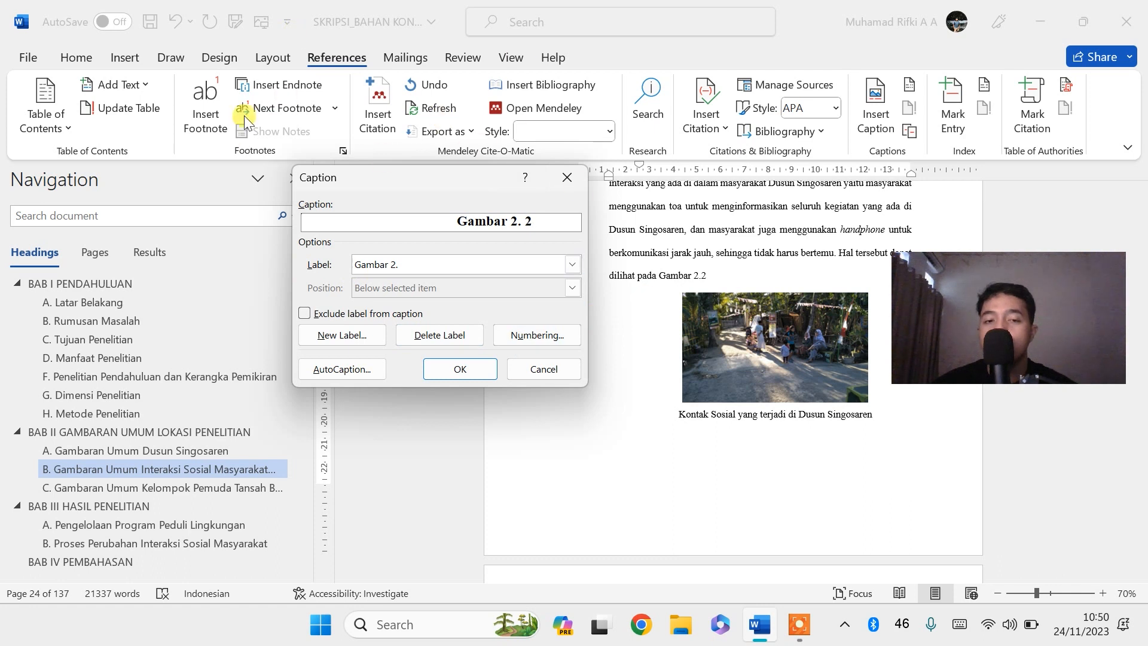
click(461, 374)
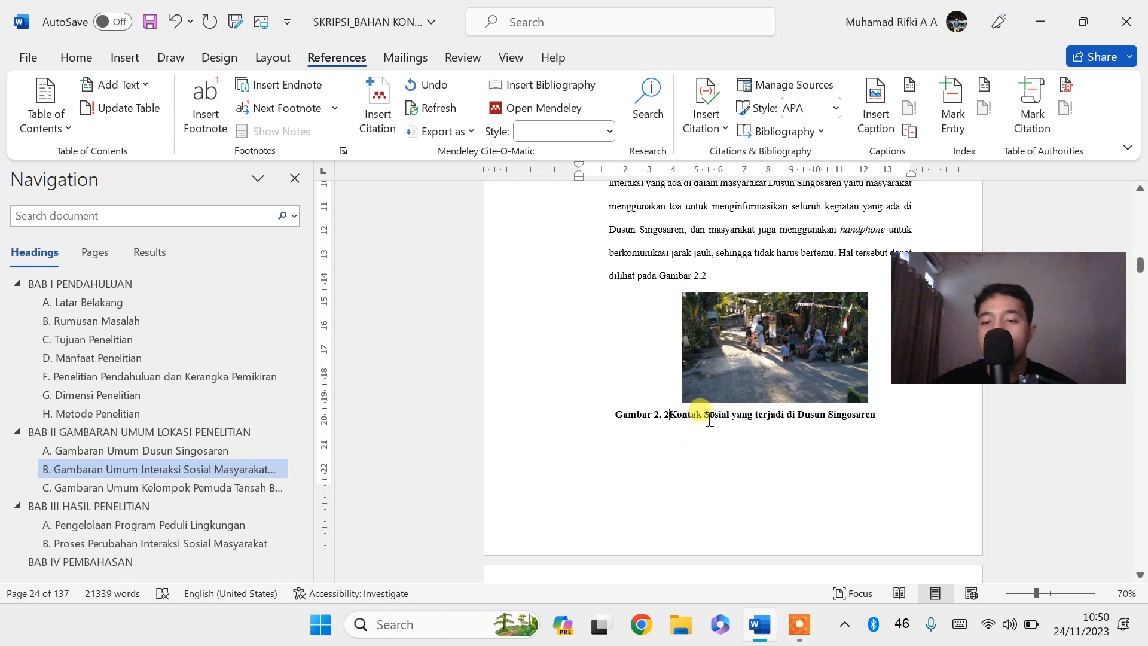
Adjust the indentation of the "Gambar 2. 2 Kontak Sosial yang terjadi di Dusun Singosaren" caption and center the line
click(76, 56)
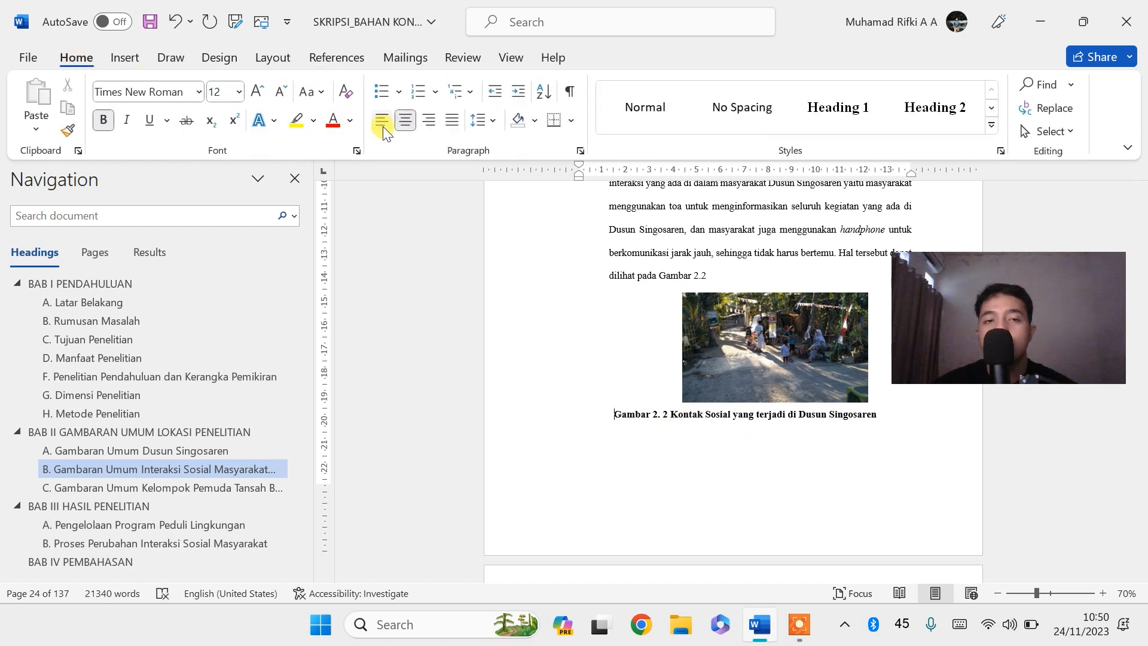
click(382, 120)
click(405, 120)
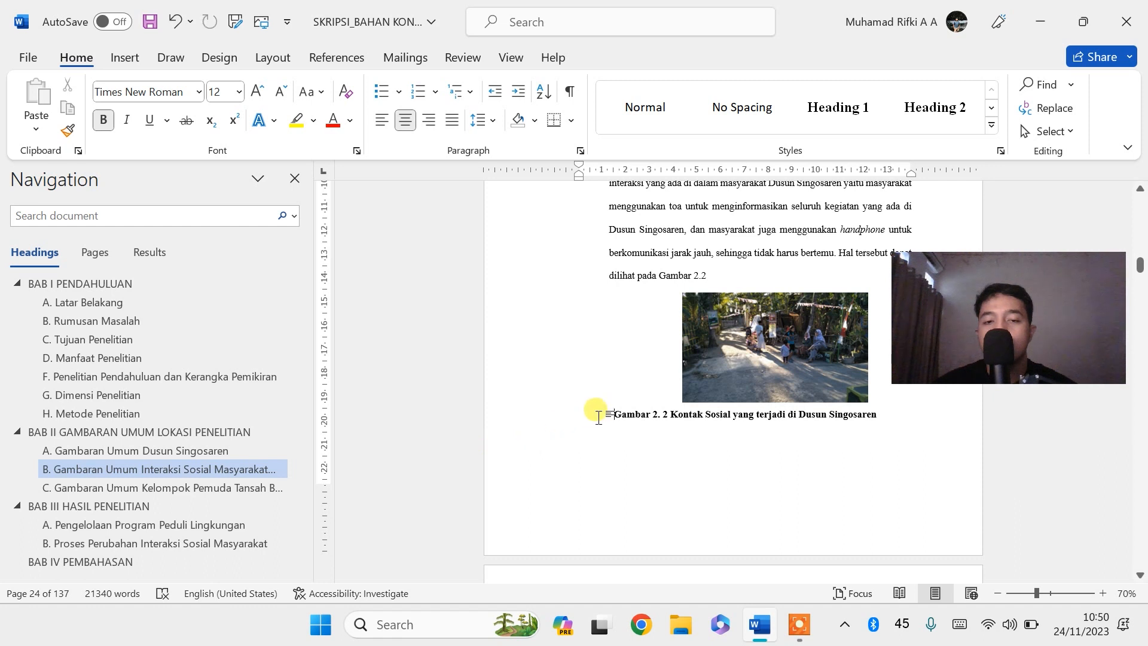
key(BackSpace)
key(Tab)
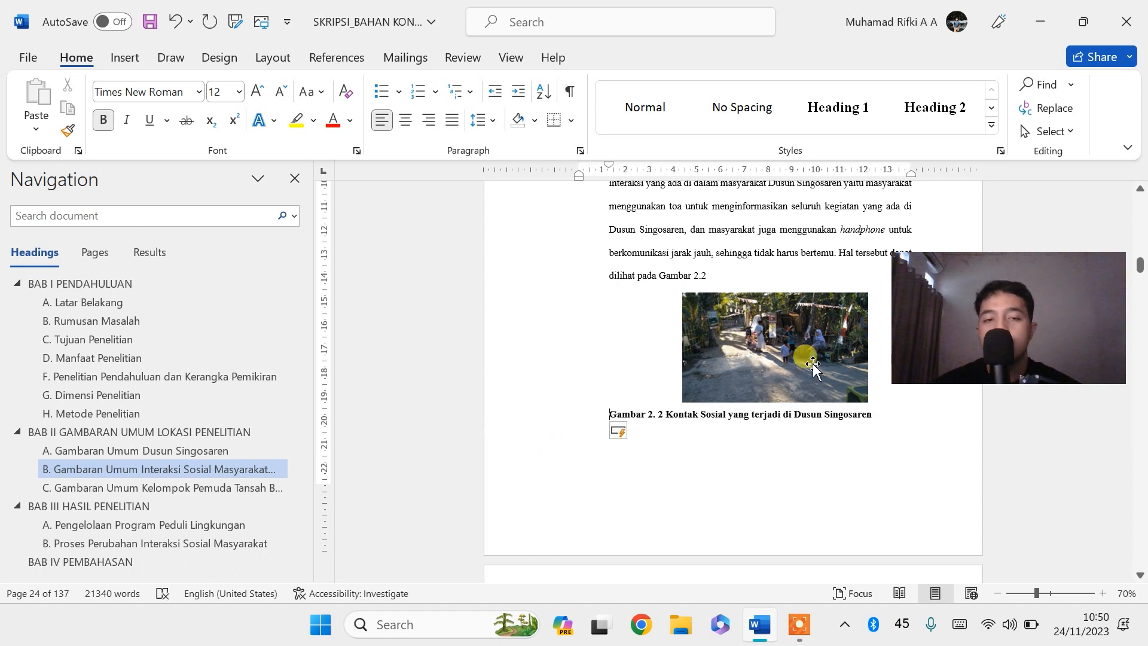
click(407, 122)
Delete the manually typed "Gambar 3.1" before the photo title "Ketua Kelompok Pemuda Tansah Bedjo" in section A of BAB III
scroll(722, 378, down, 1)
scroll(722, 379, down, 3)
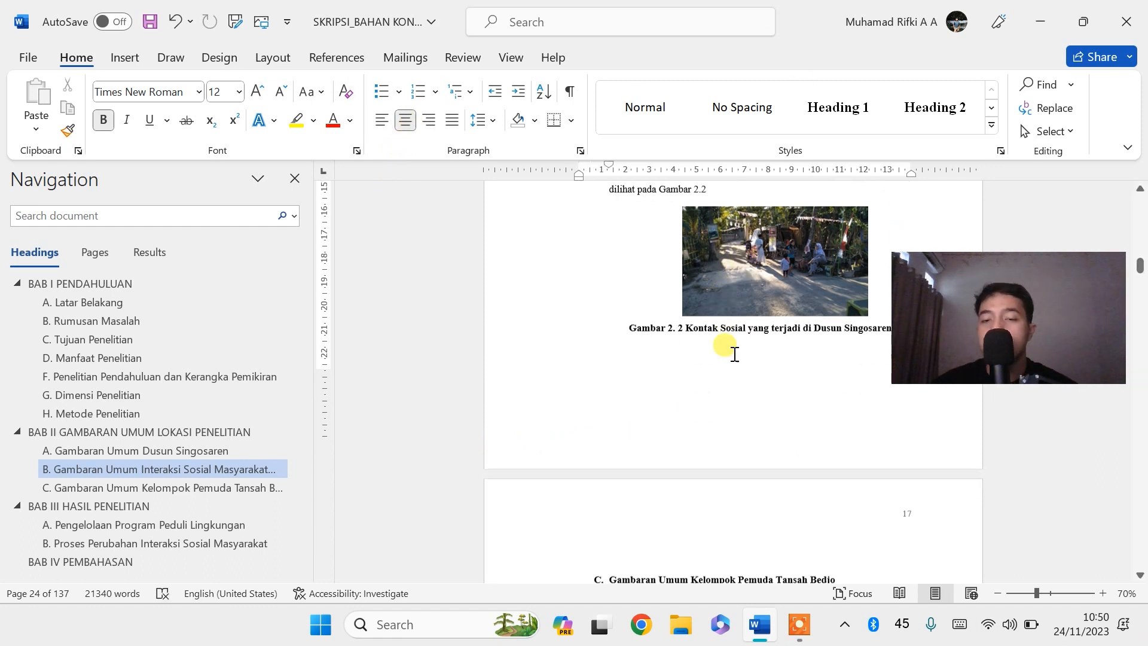
scroll(609, 279, down, 1)
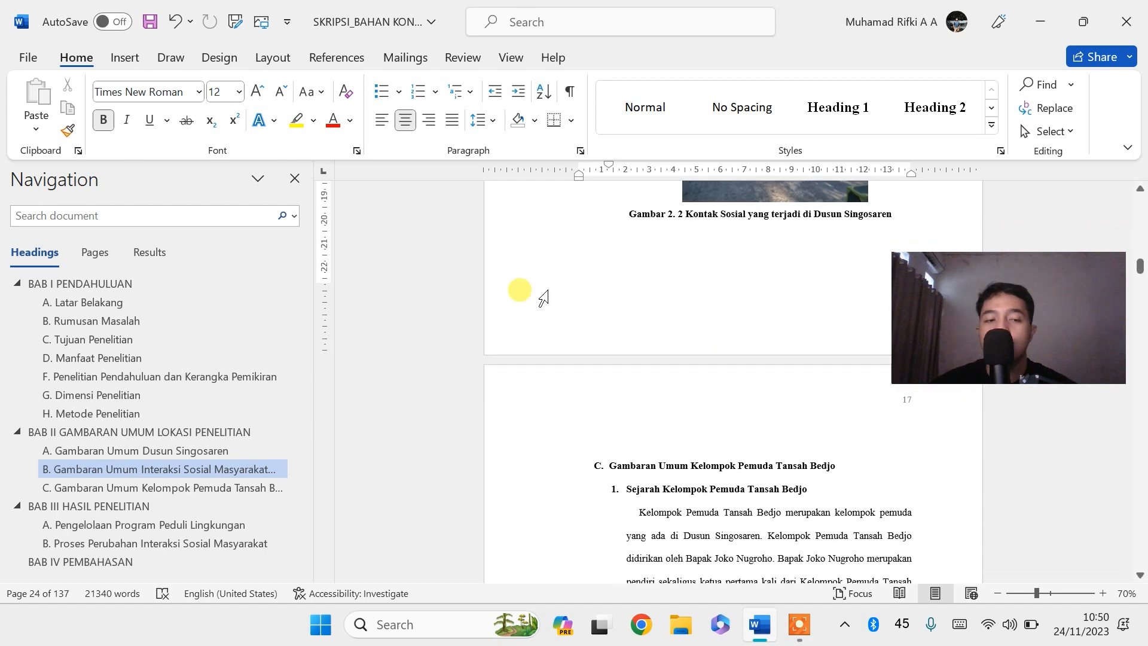
click(119, 510)
scroll(568, 405, down, 4)
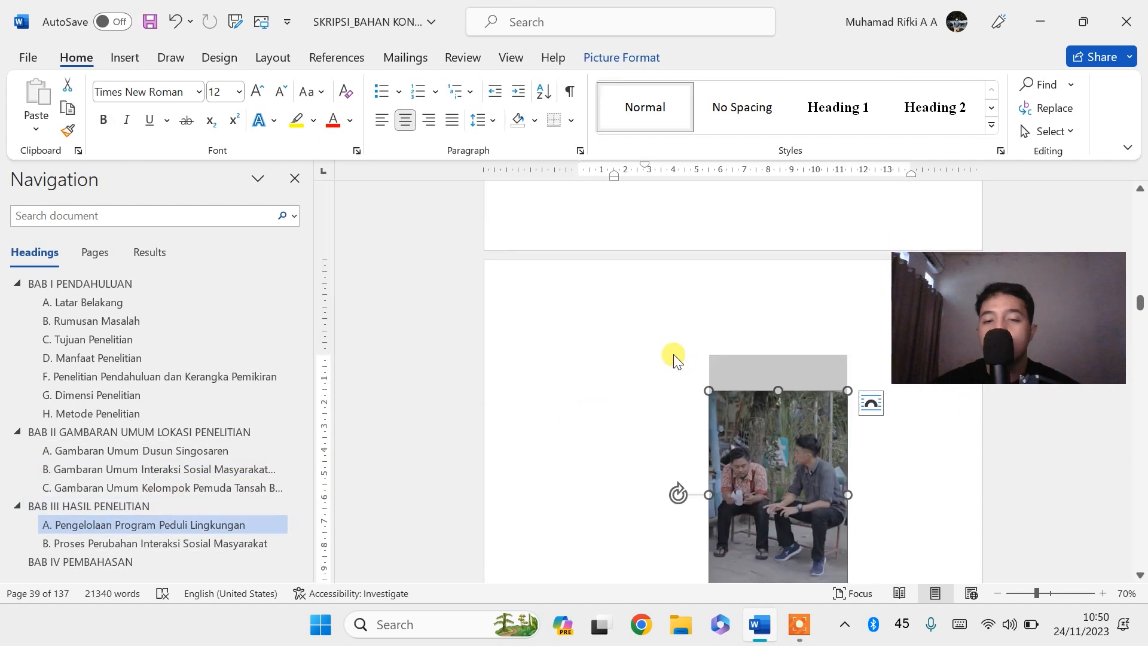
scroll(788, 449, down, 2)
scroll(794, 456, down, 4)
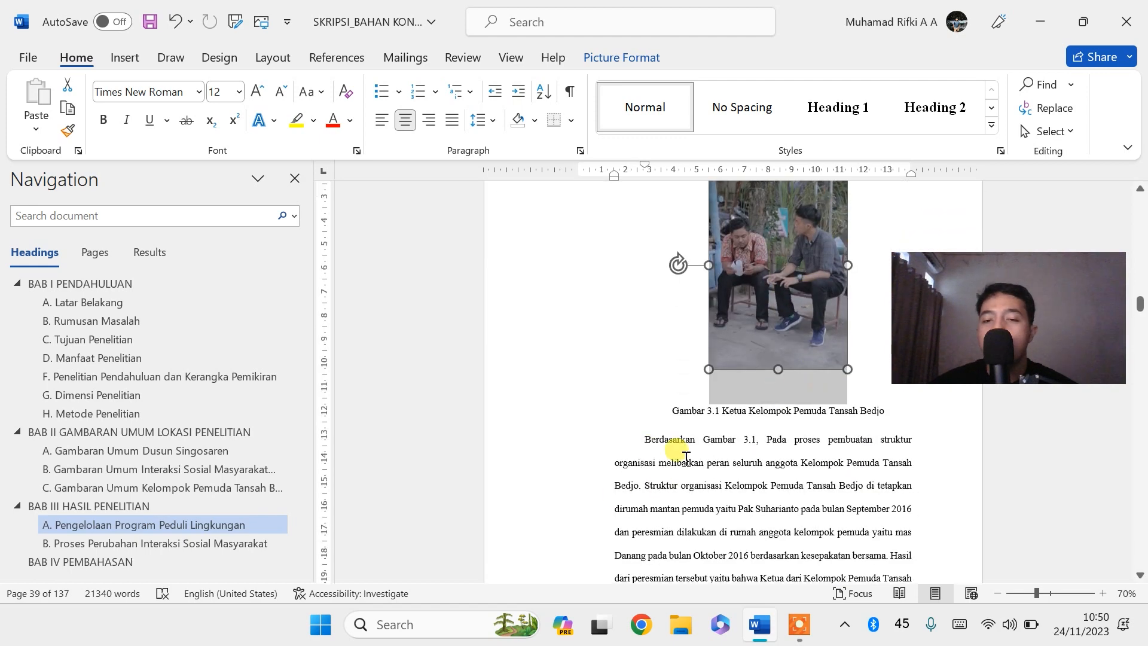
drag(722, 411, 672, 410)
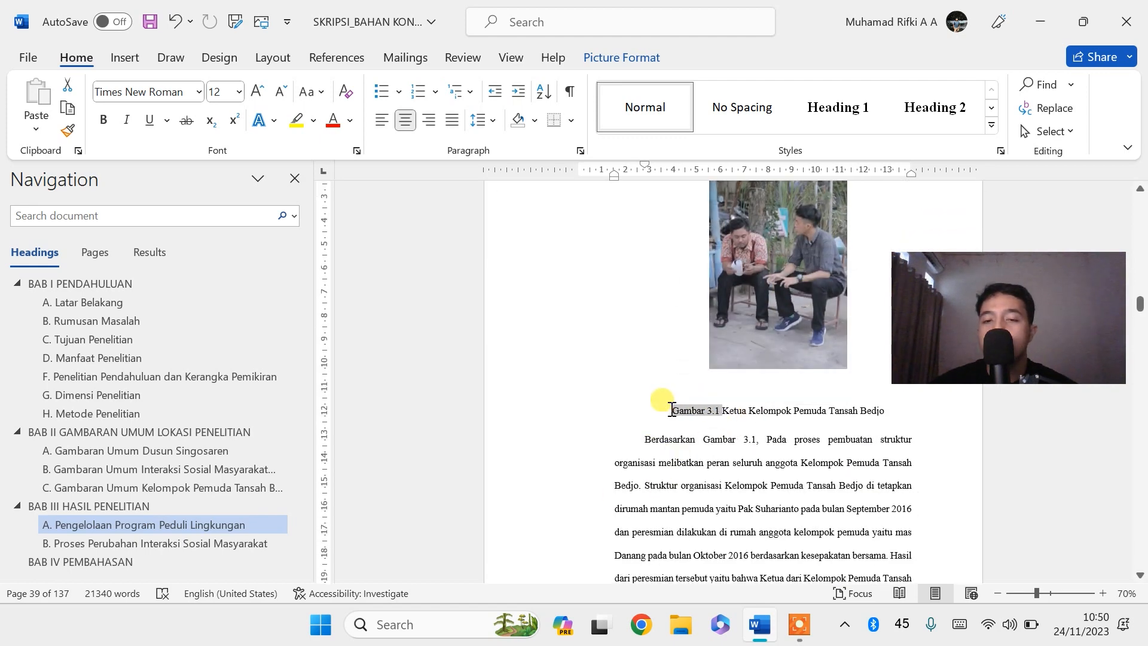
key(Delete)
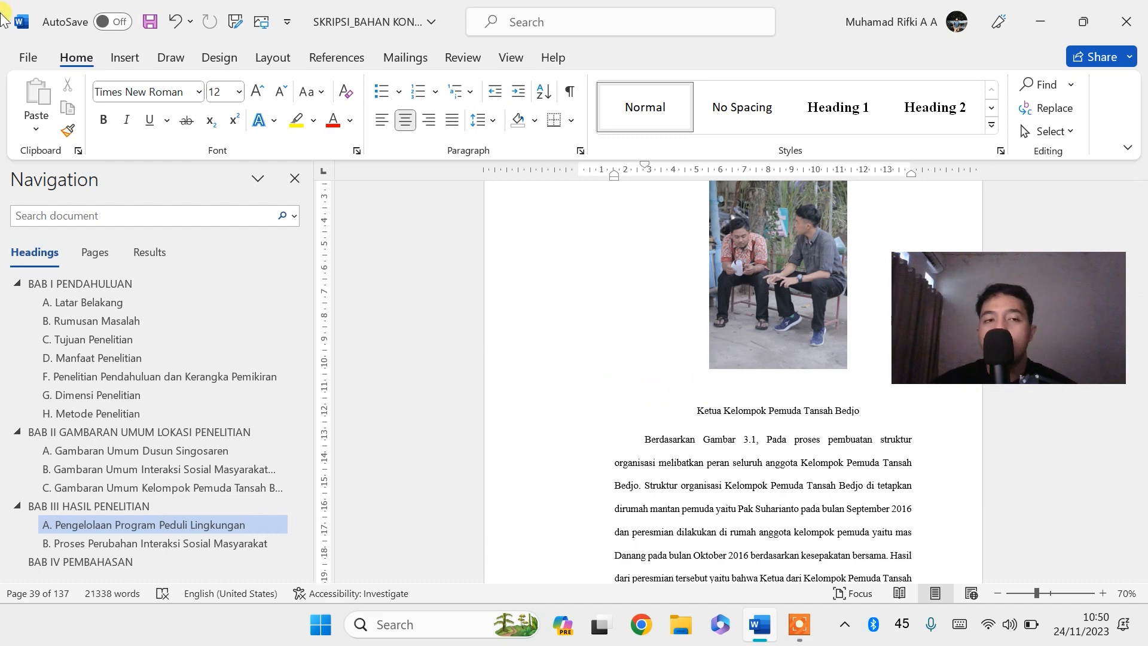
Create a new caption label "Gambar 3." and insert the numbered caption before "Ketua Kelompok Pemuda Tansah Bedjo", separated by a space
click(340, 59)
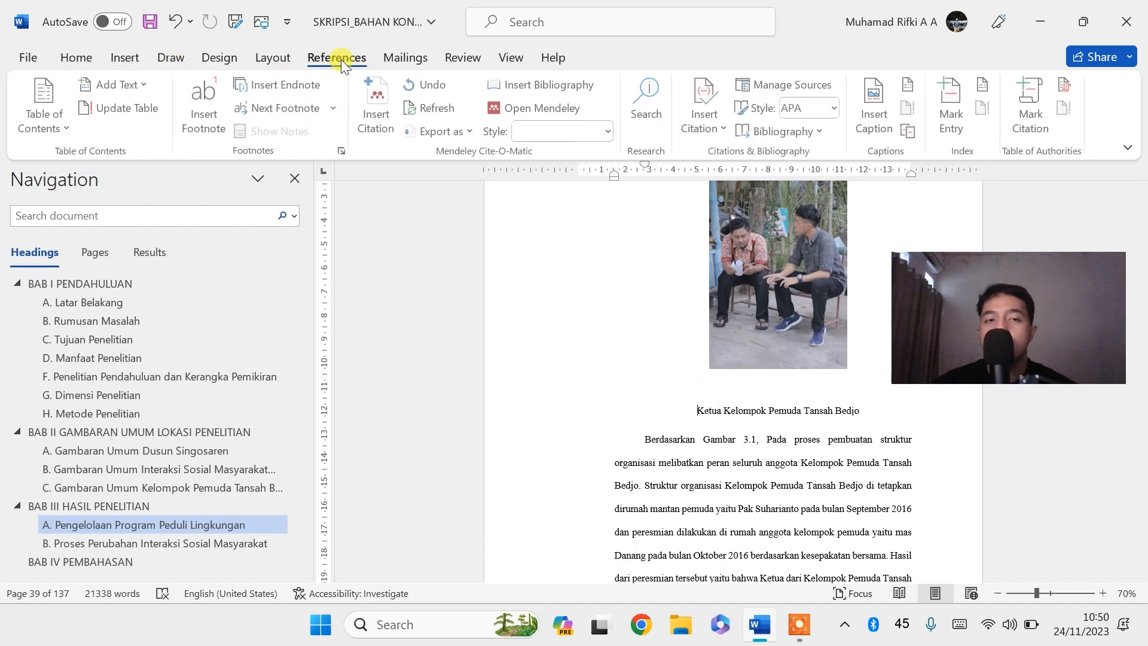
click(876, 105)
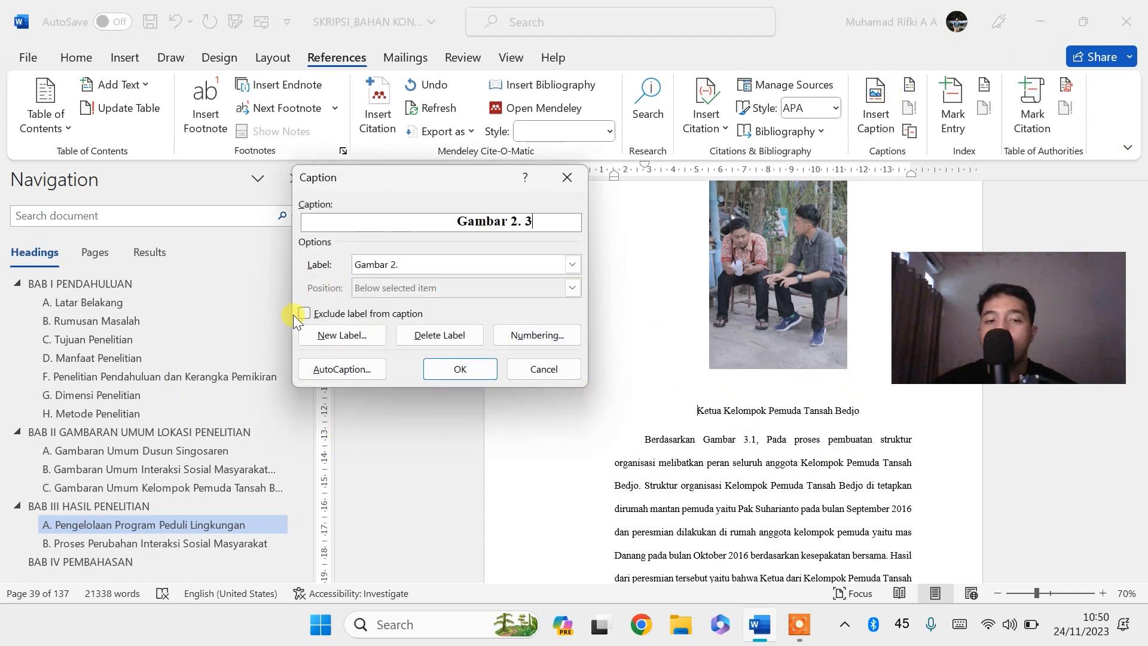
click(331, 337)
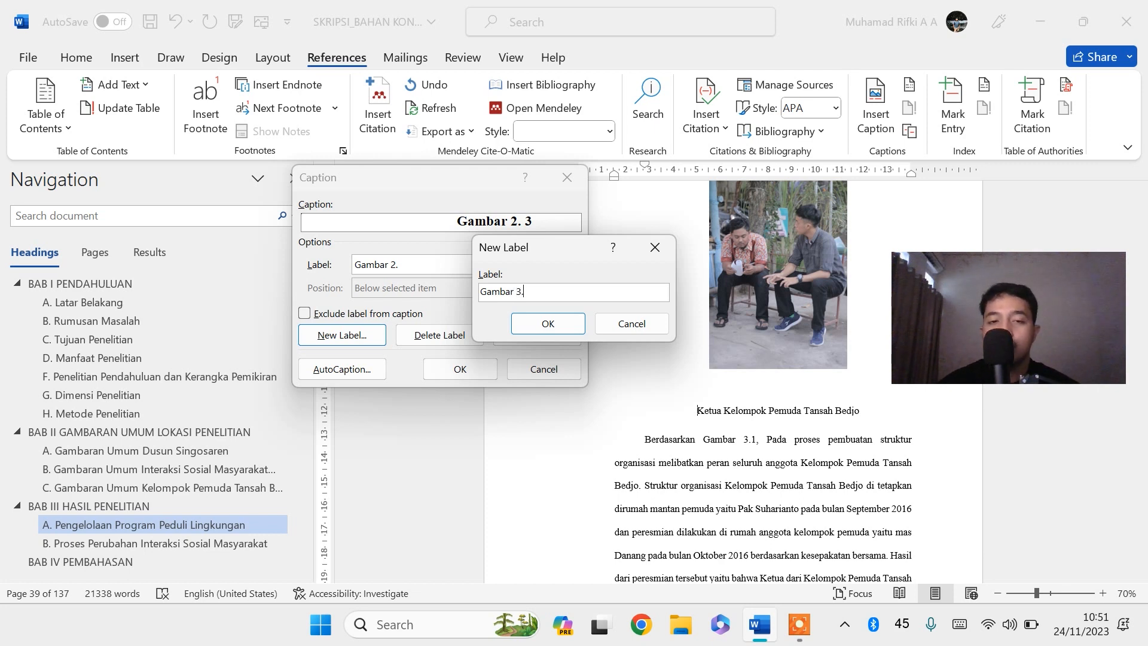
click(569, 325)
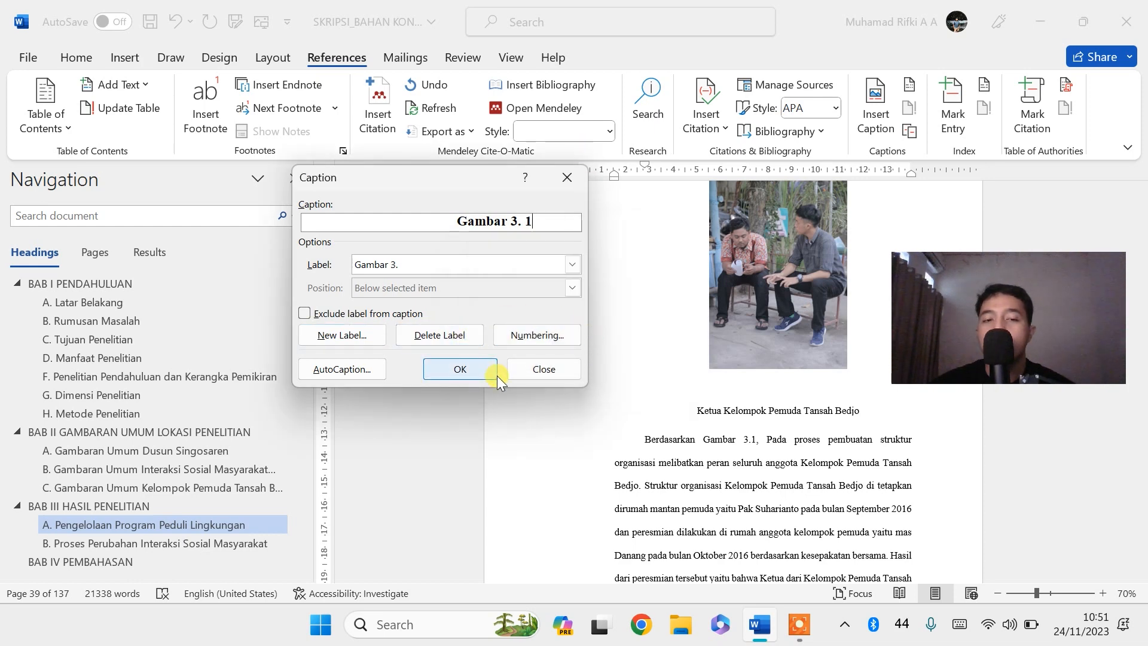
click(459, 369)
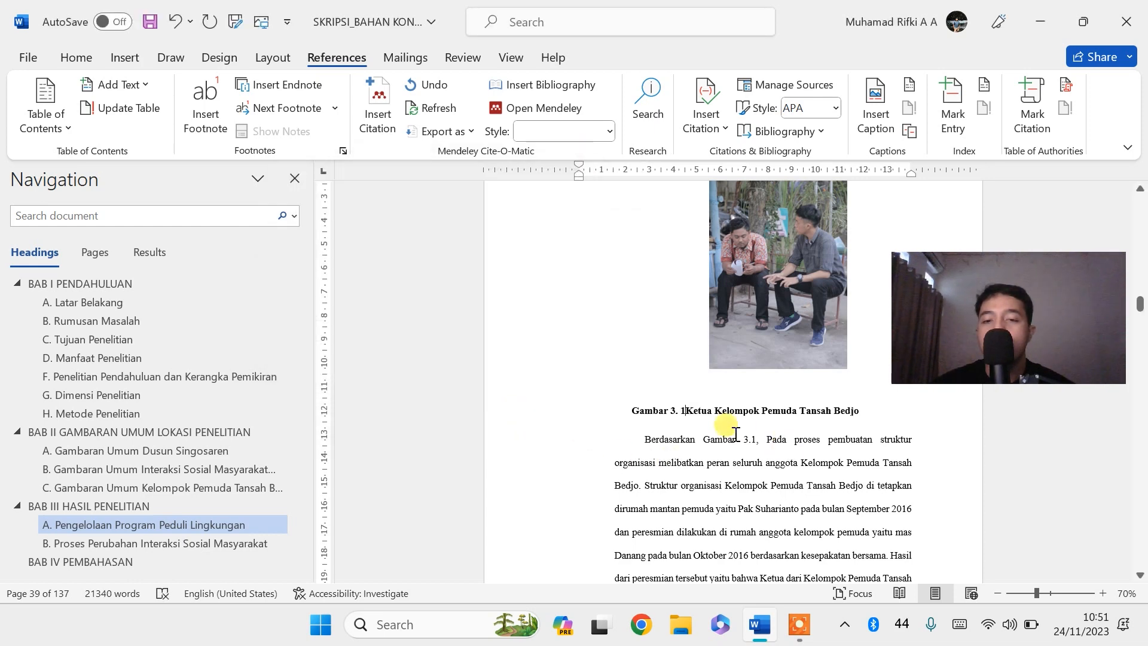
click(686, 411)
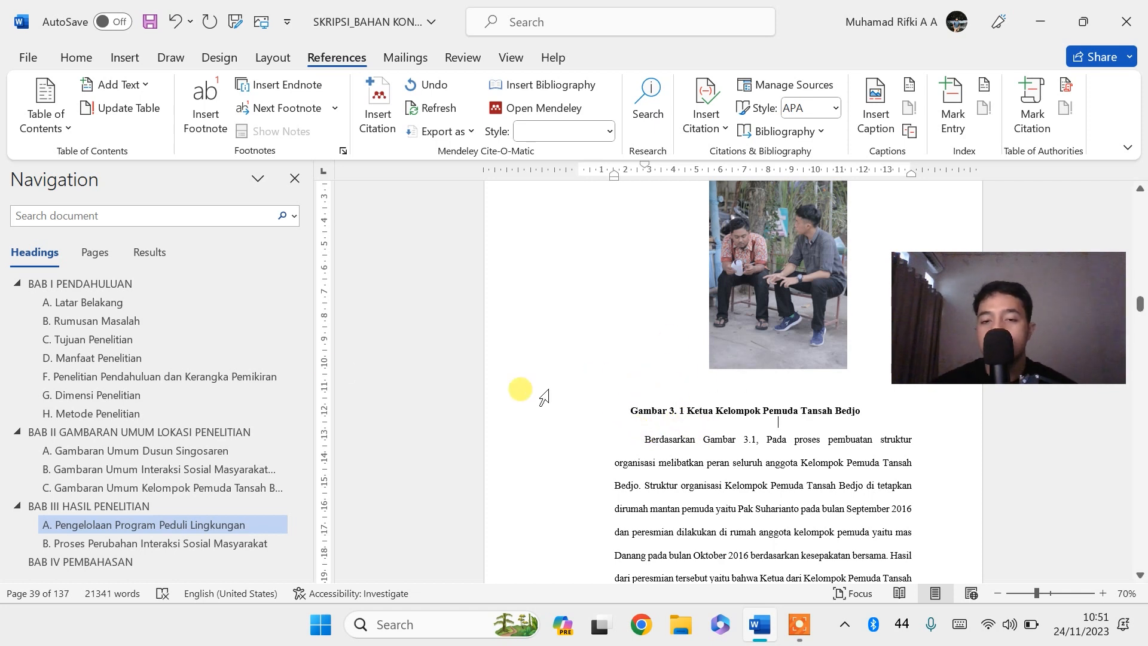
Adjust the indentation of the "Gambar 3. 1 Ketua Kelompok Pemuda Tansah Bedjo" caption and center the line
click(630, 409)
key(BackSpace)
key(Tab)
key(BackSpace)
click(76, 57)
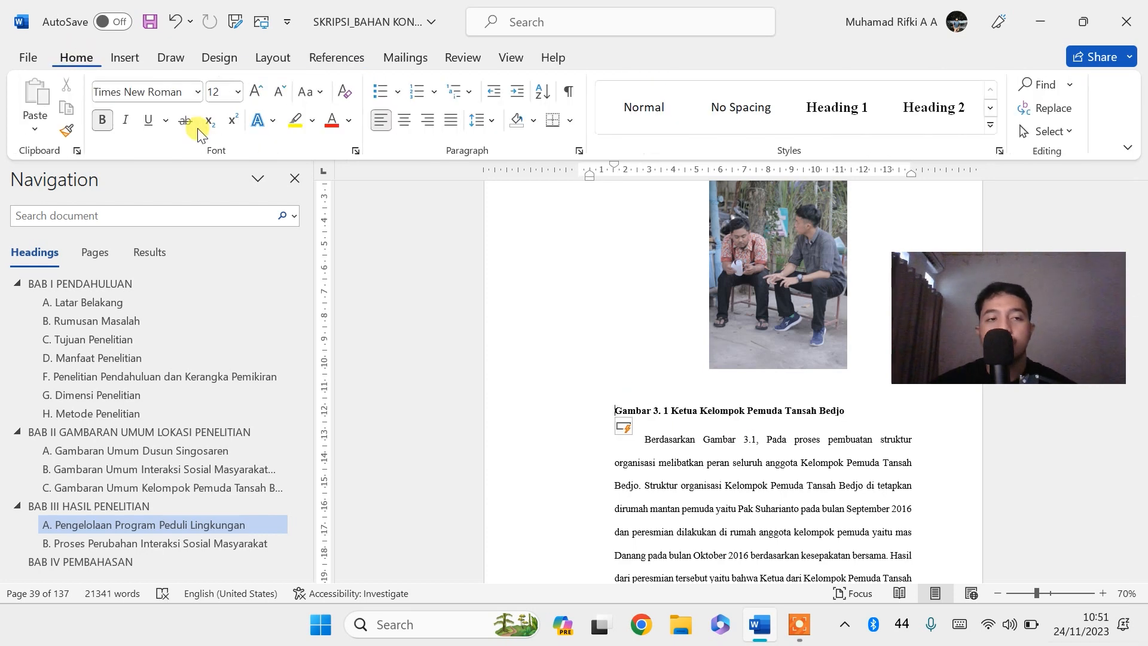
click(405, 120)
Delete the manually typed "Gambar 3.2" before the photo title "Gardu Tempat Sosialisasi Kegiatan Selokan"
scroll(742, 395, down, 3)
scroll(741, 395, down, 10)
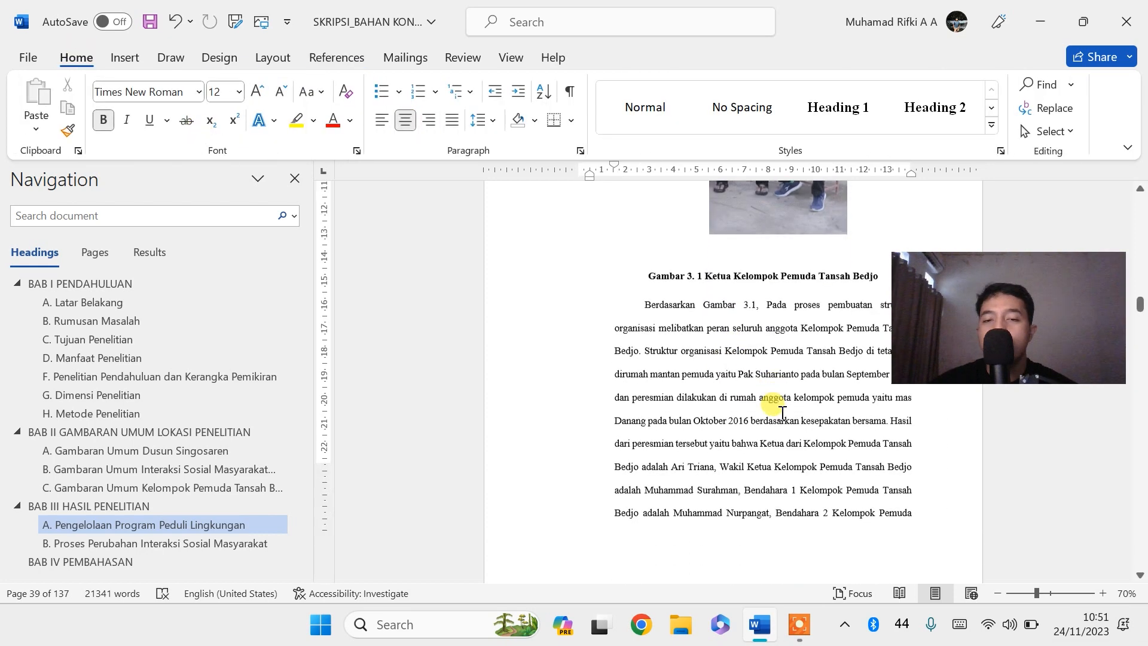
scroll(697, 302, down, 15)
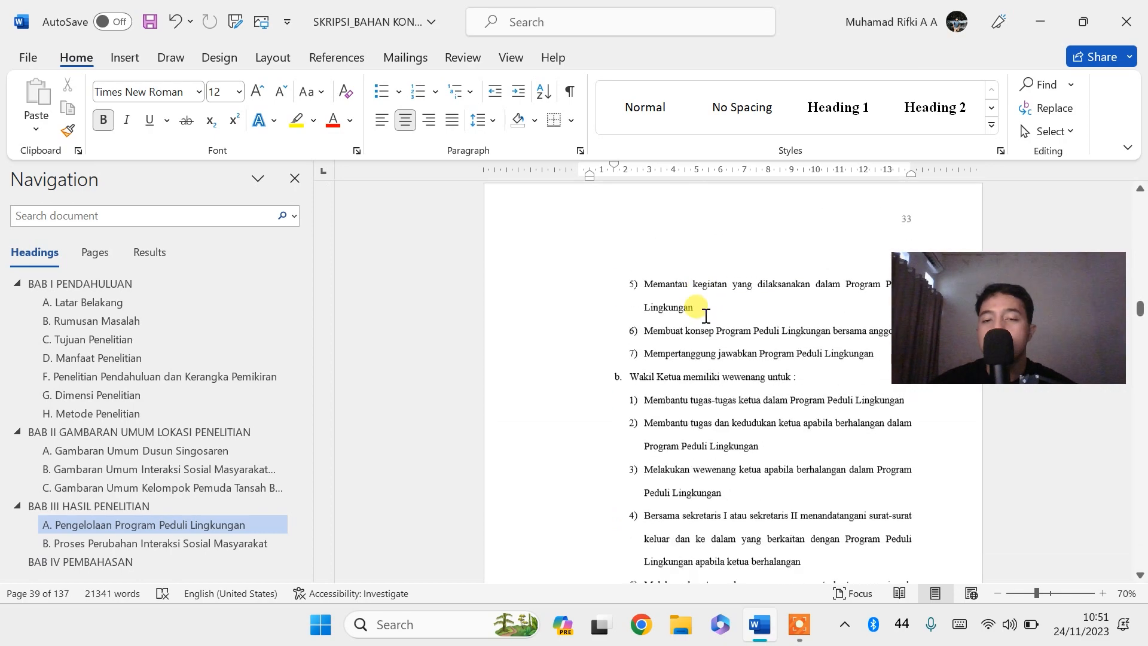
scroll(697, 299, down, 15)
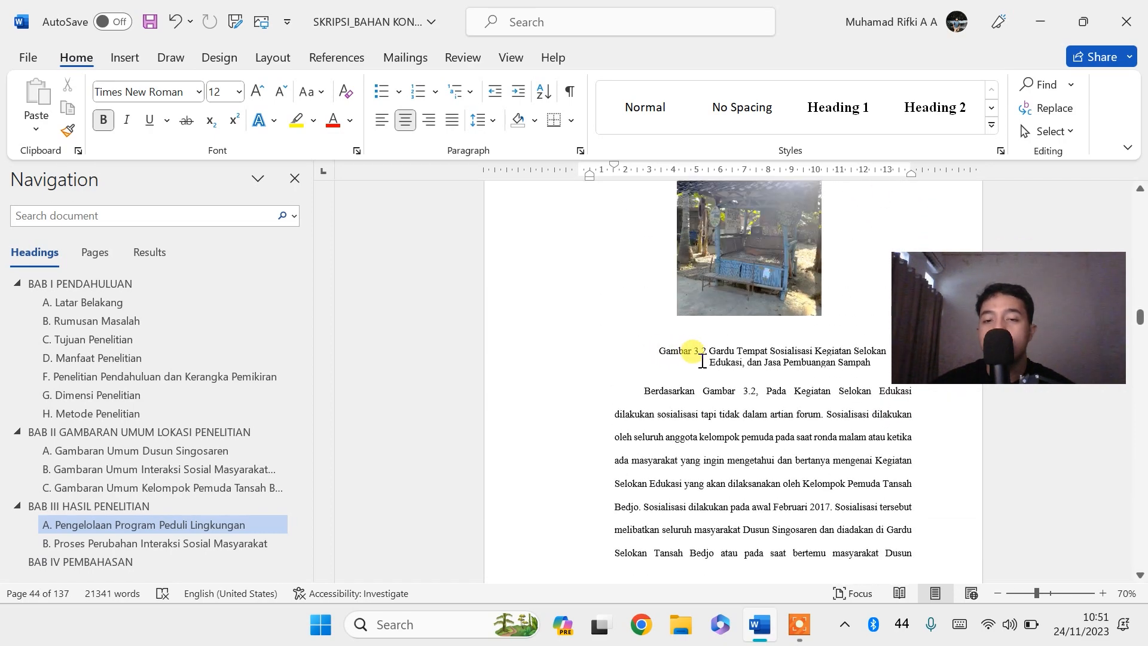
click(708, 350)
key(BackSpace)
key(BackSpace)
key(BackSpace)
key(BackSpace)
key(BackSpace)
key(BackSpace)
key(BackSpace)
key(BackSpace)
key(BackSpace)
key(BackSpace)
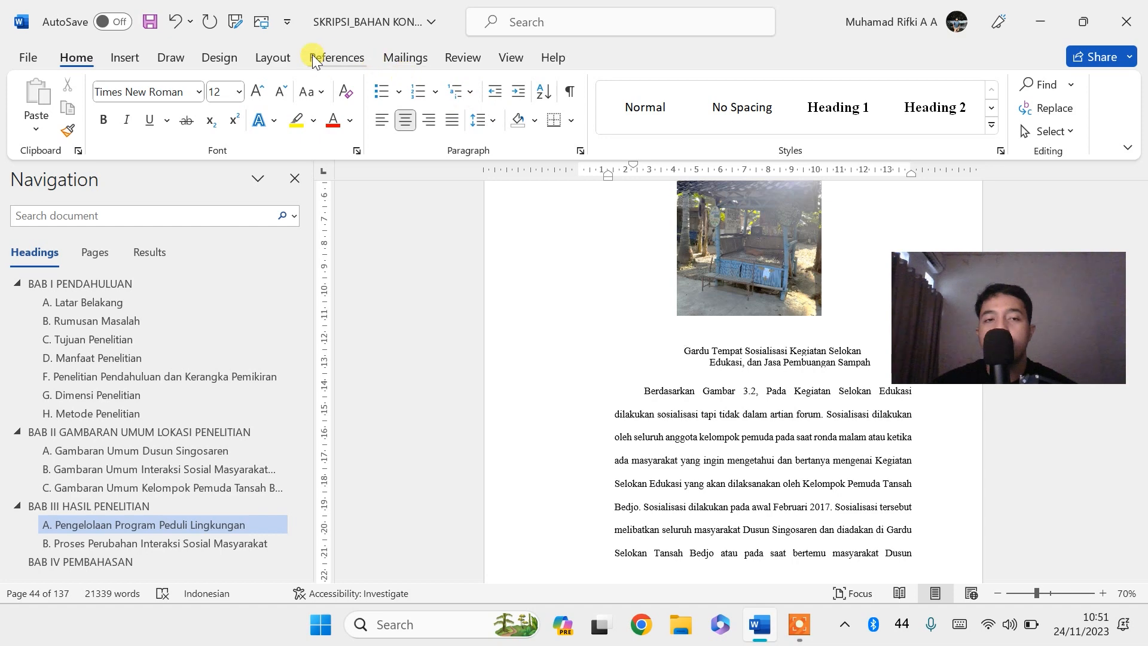
Insert a numbered "Gambar 3." caption before "Gardu Tempat Sosialisasi Kegiatan Selokan", separated from the title by a space
click(331, 60)
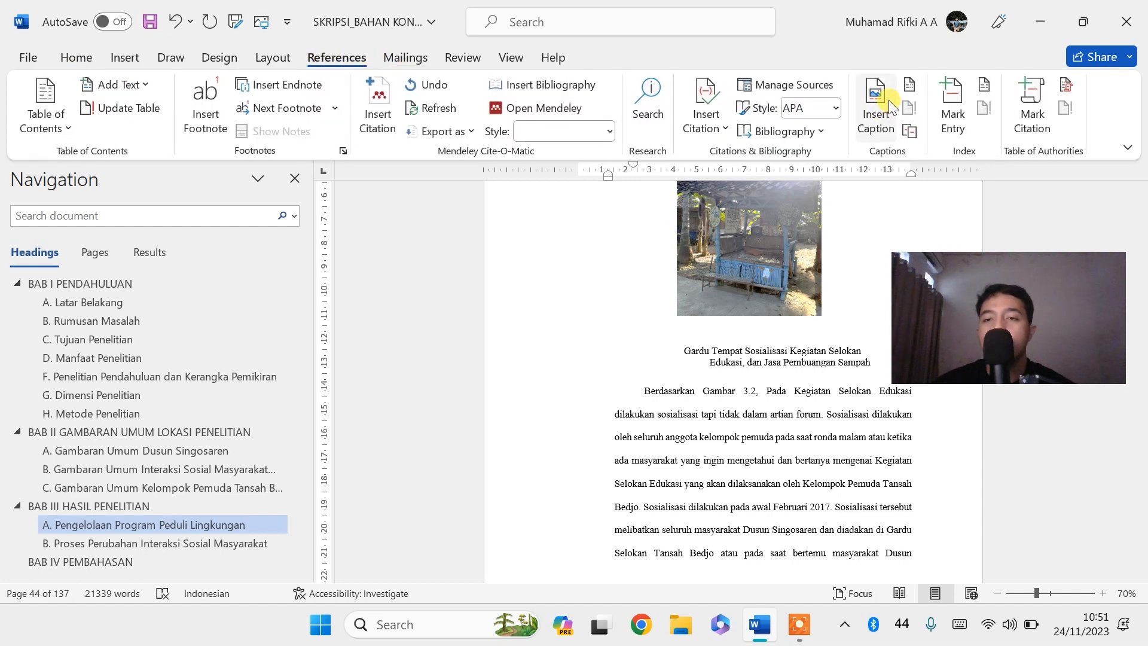
click(889, 99)
click(415, 258)
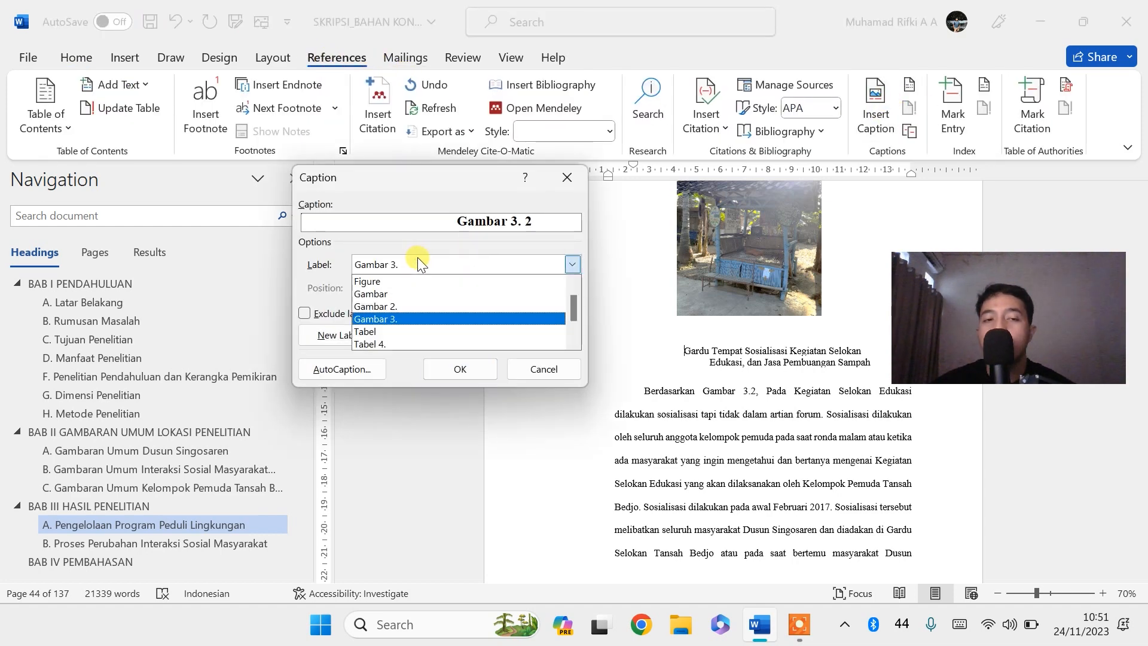
click(417, 258)
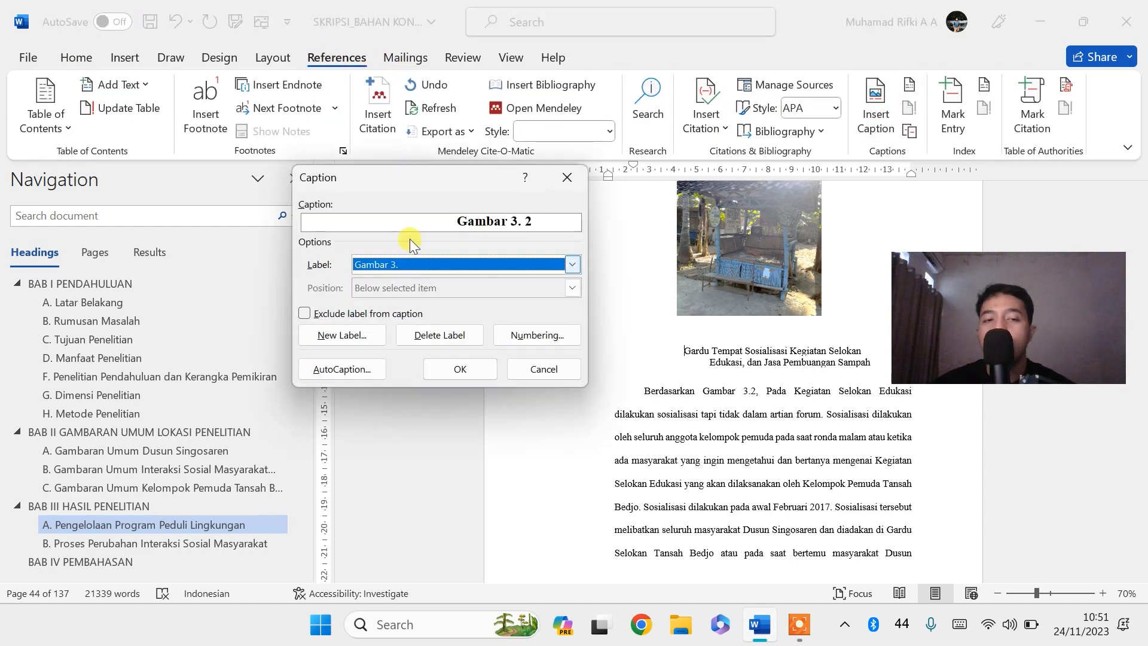
click(460, 369)
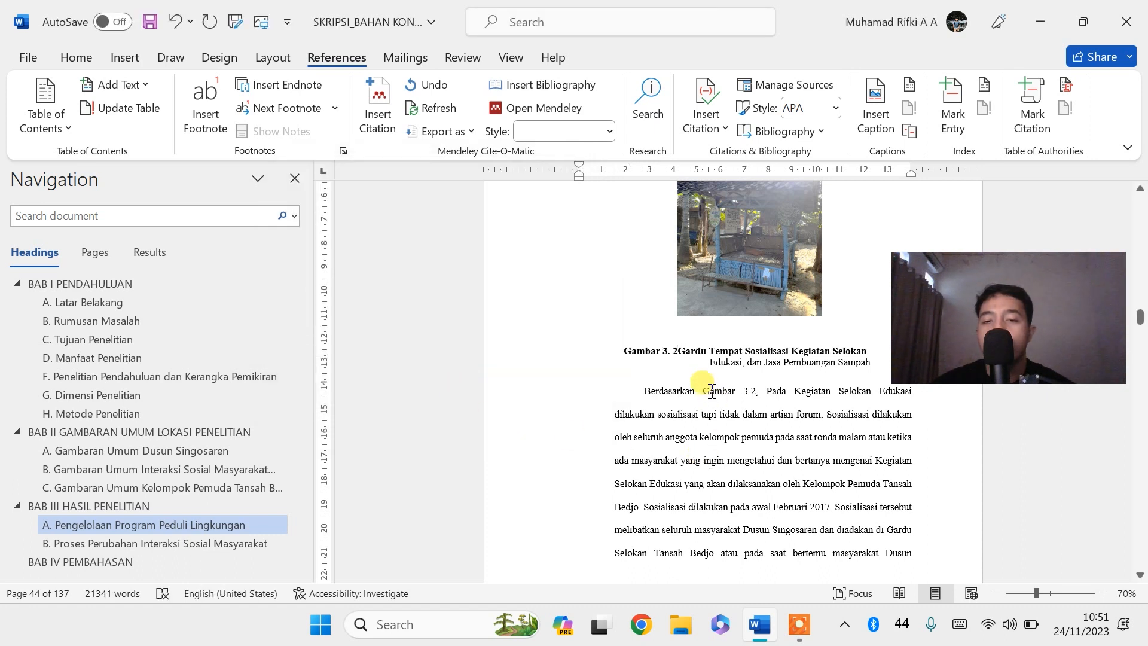
Join the second title line "Edukasi, dan Jasa Pembuangan Sampah" to the "Gambar 3. 2" caption paragraph
click(706, 372)
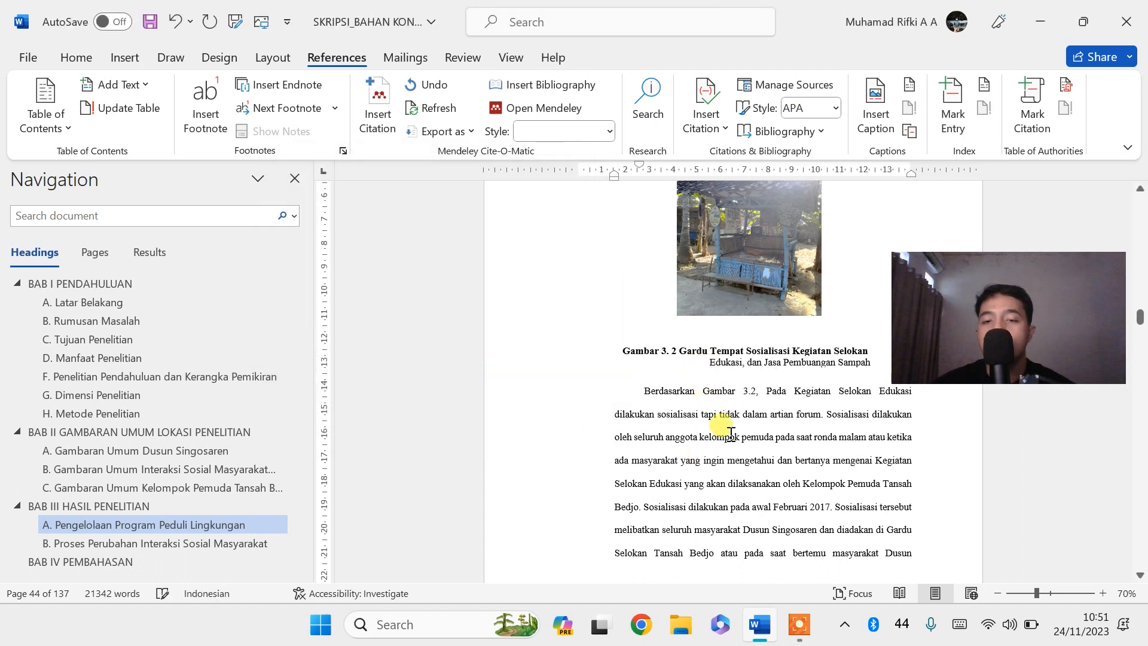
click(704, 361)
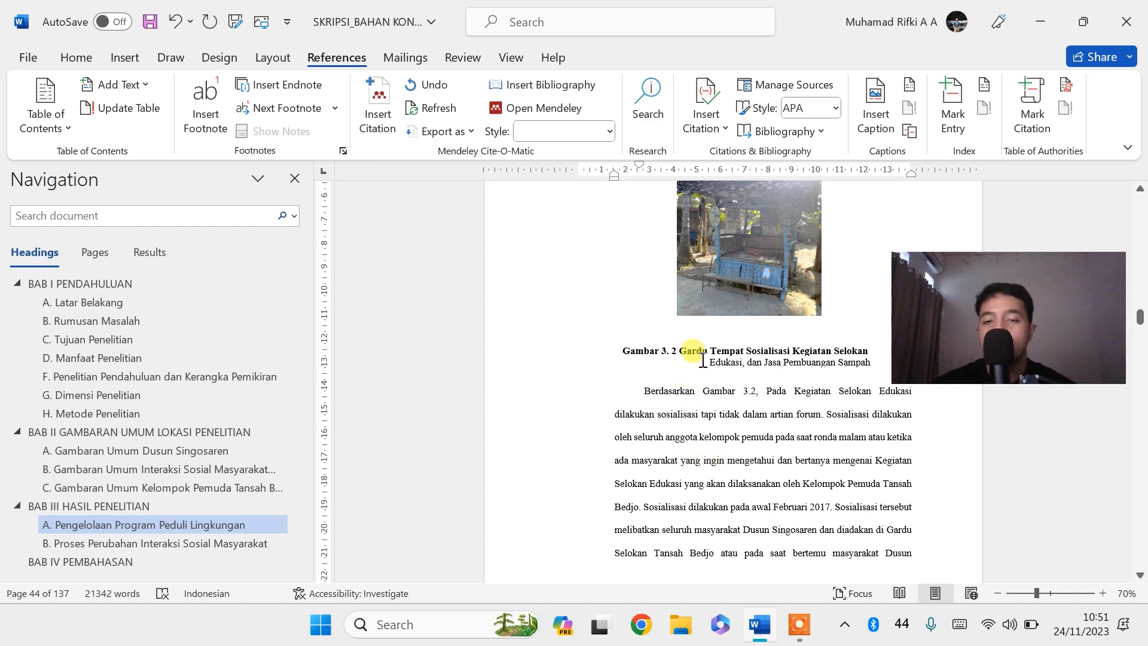
key(BackSpace)
key(BackSpace)
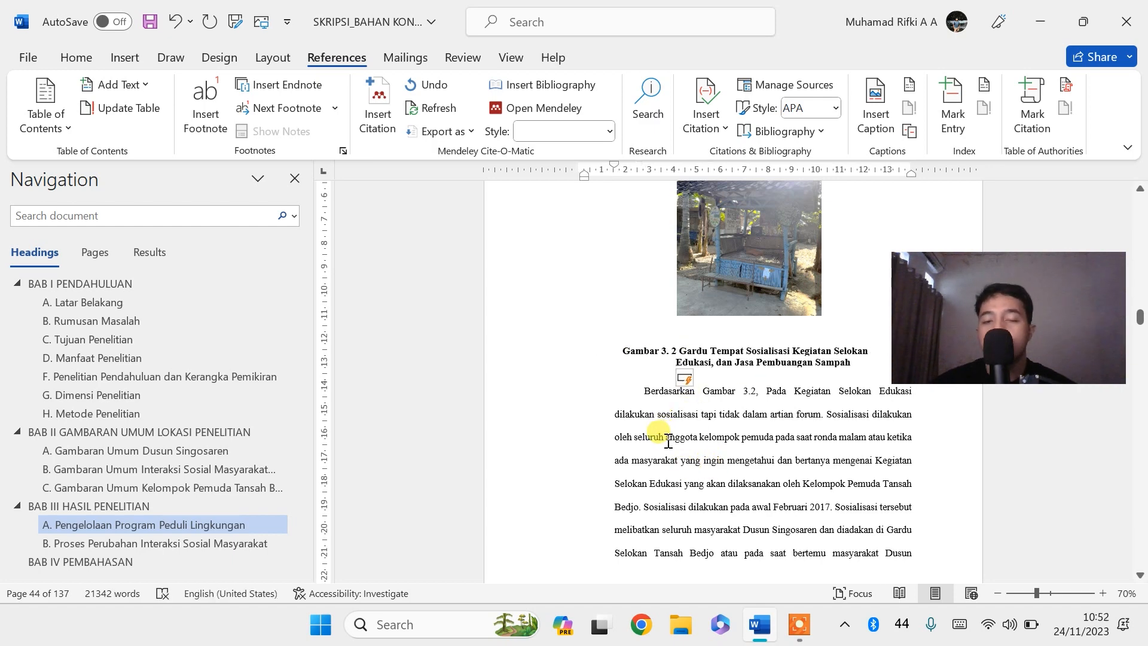
Insert a table of figures for the caption label "Gambar 2." below the DAFTAR GAMBAR heading
scroll(458, 369, up, 1)
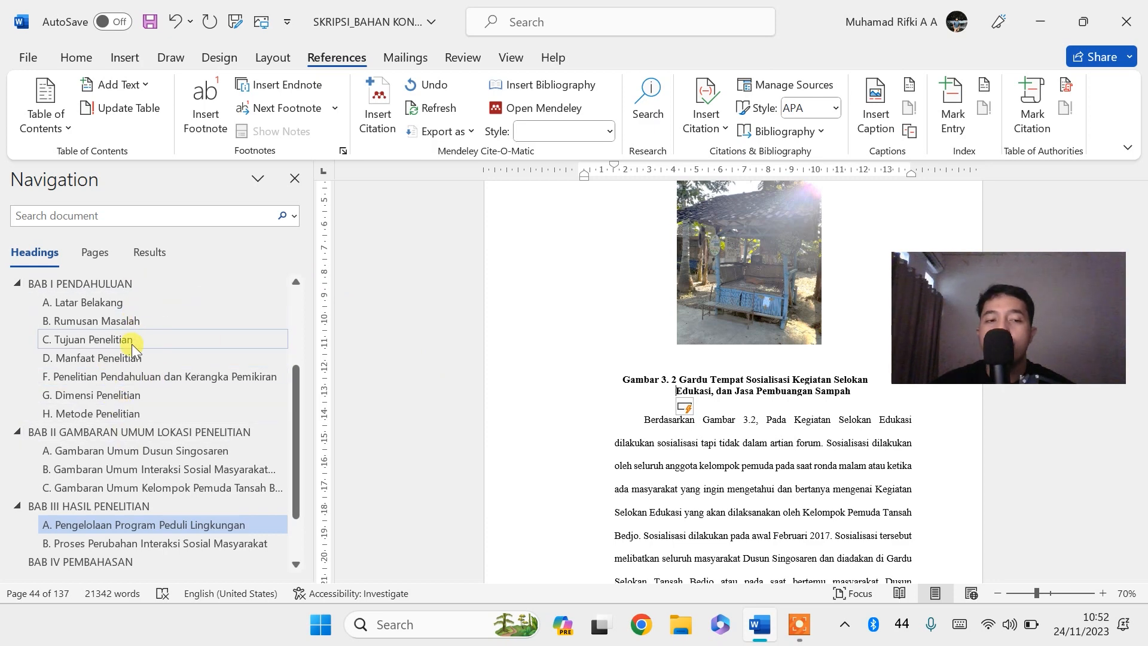
scroll(131, 343, up, 1)
scroll(133, 345, up, 2)
click(71, 373)
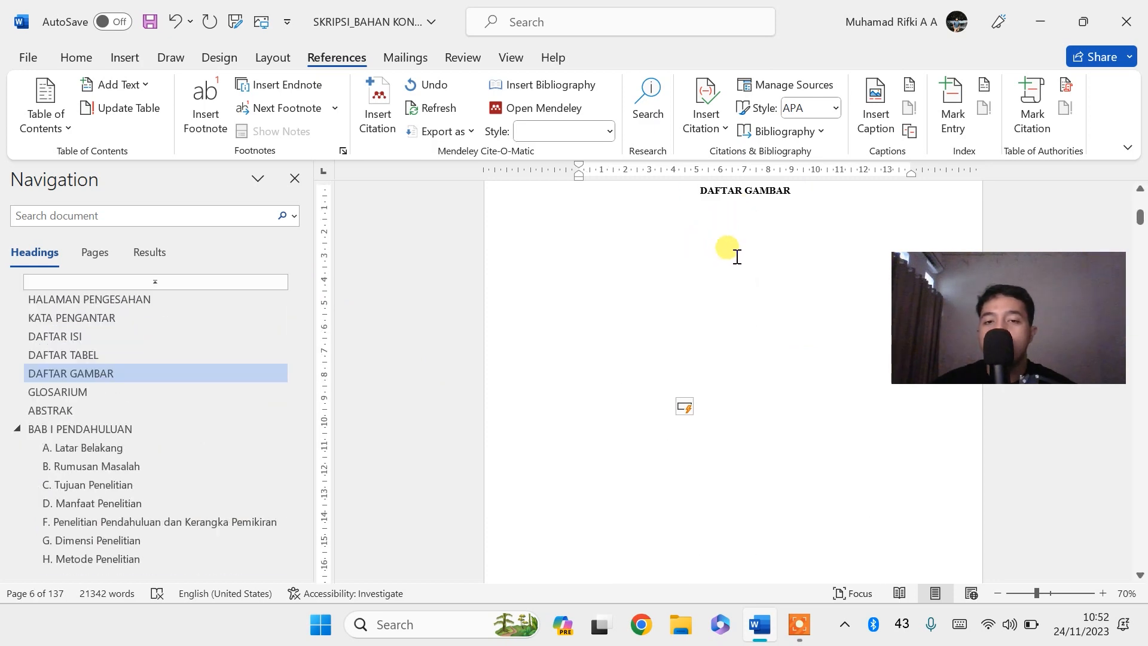
click(809, 190)
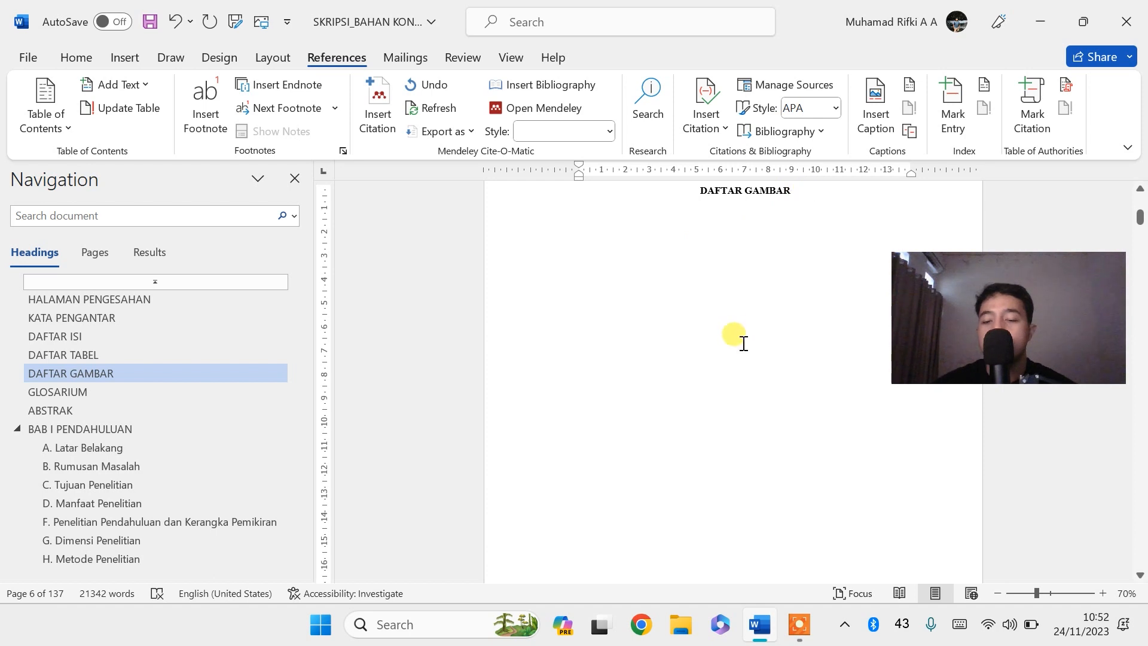
click(737, 378)
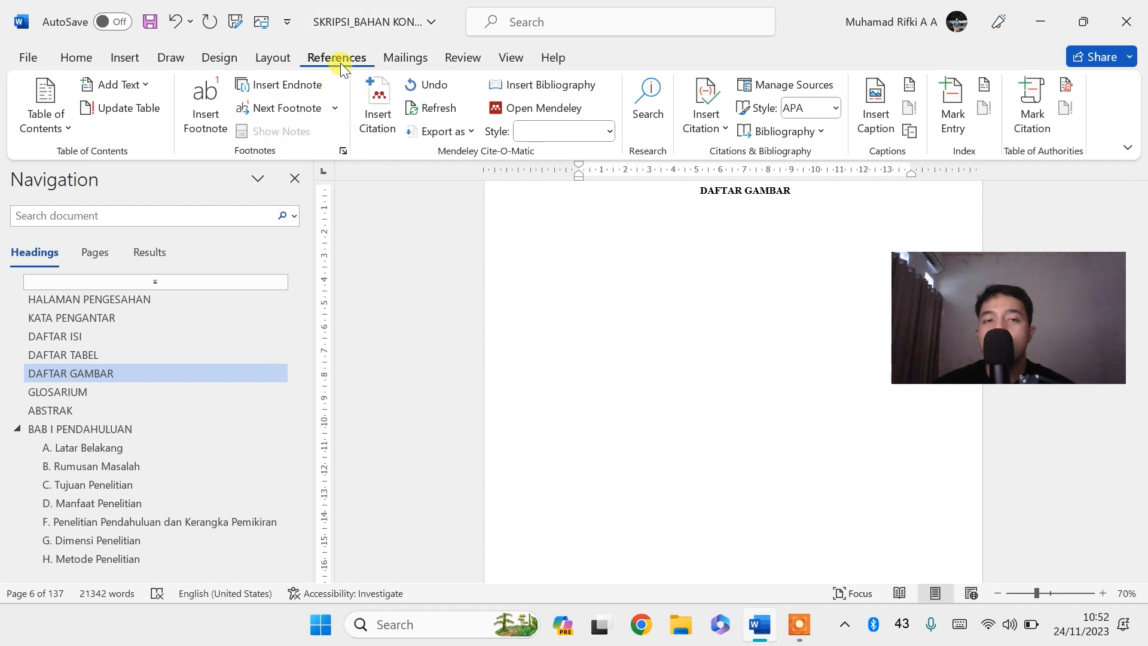
click(909, 86)
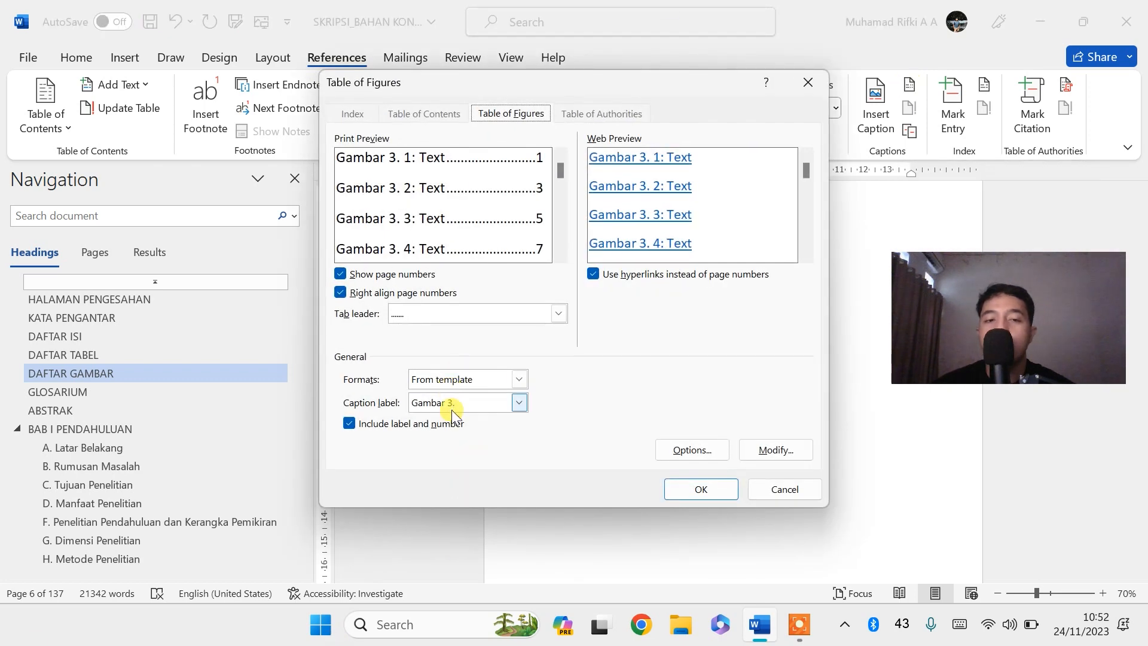
click(495, 410)
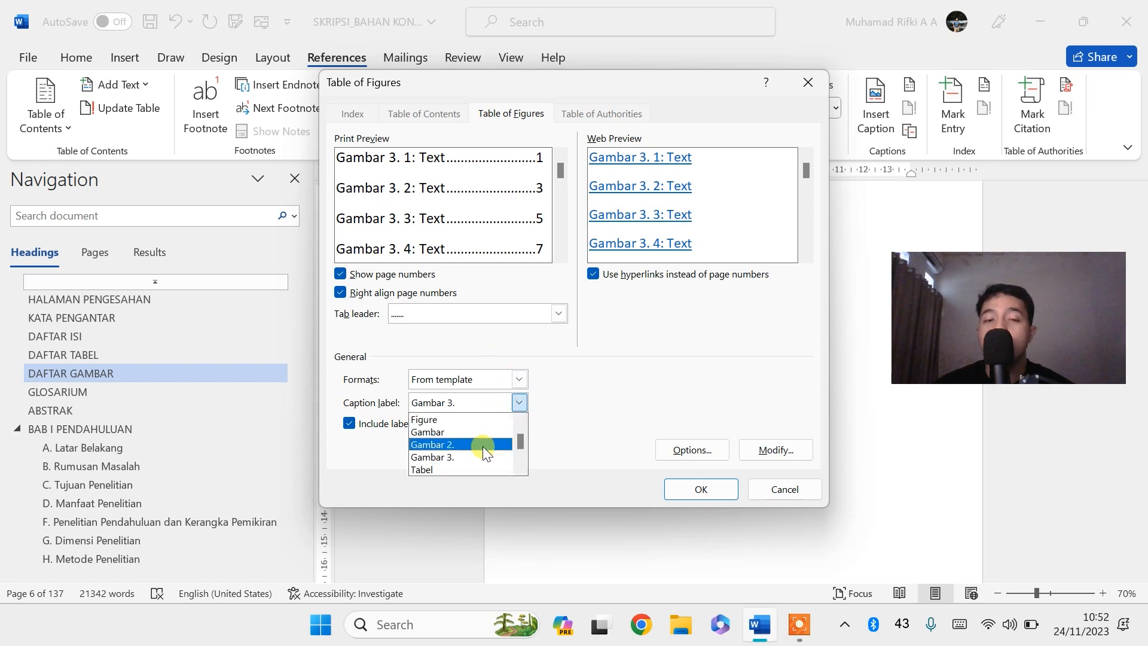
click(482, 444)
click(468, 407)
click(472, 444)
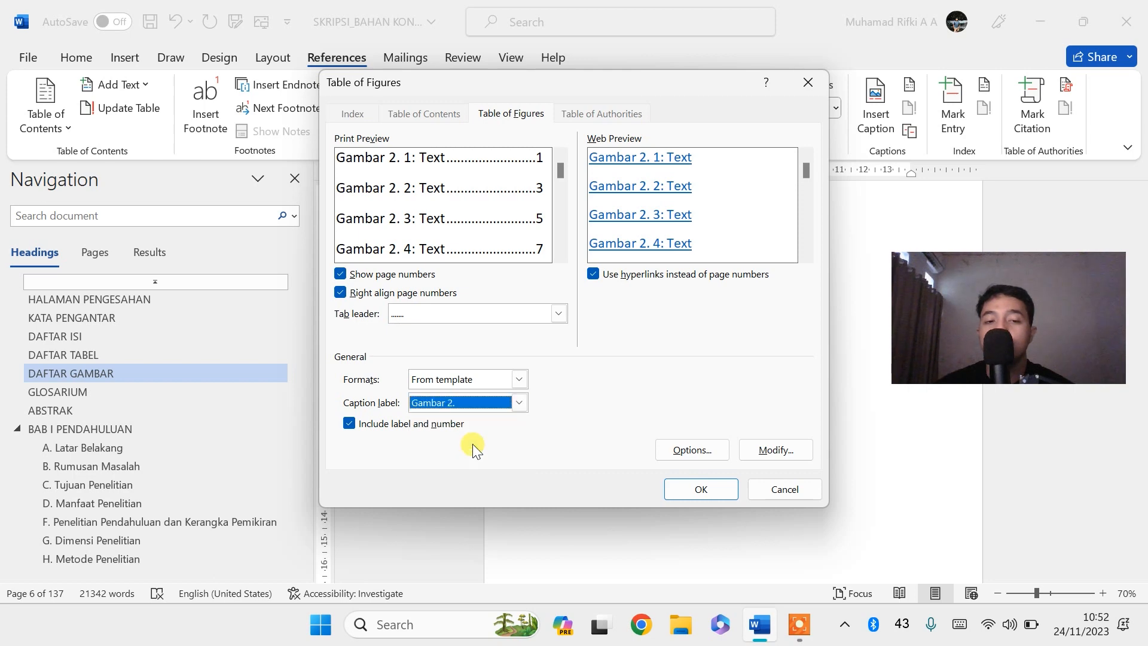
click(719, 490)
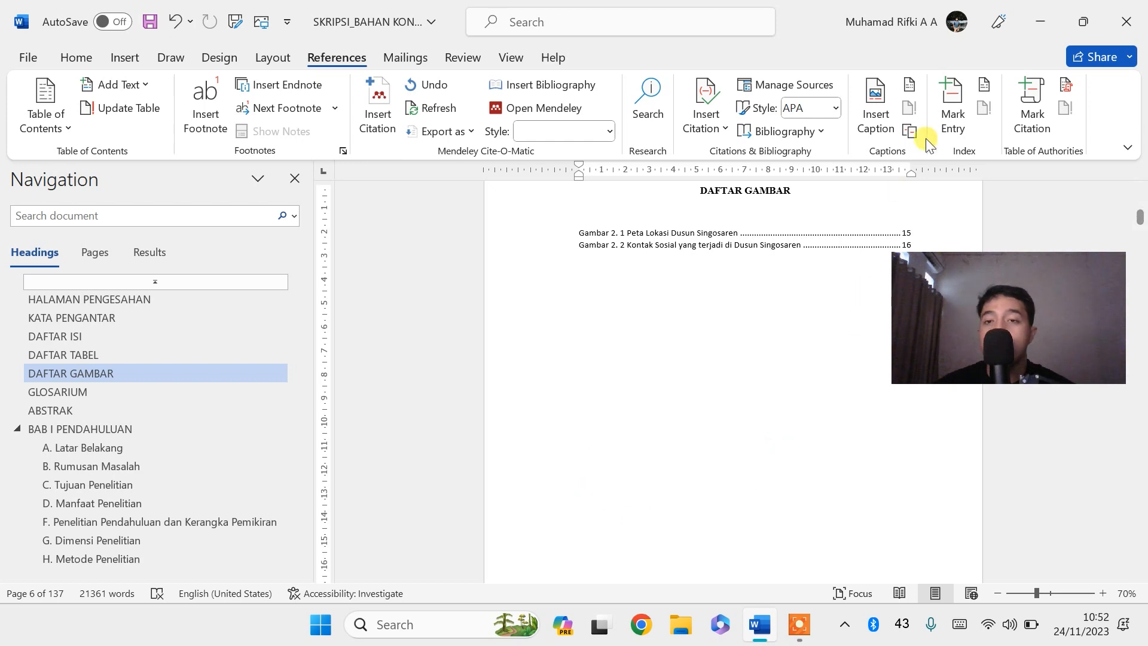
Insert a table of figures for the caption label "Gambar 3." below the Gambar 2 entries, keeping page numbers and labels included
click(909, 91)
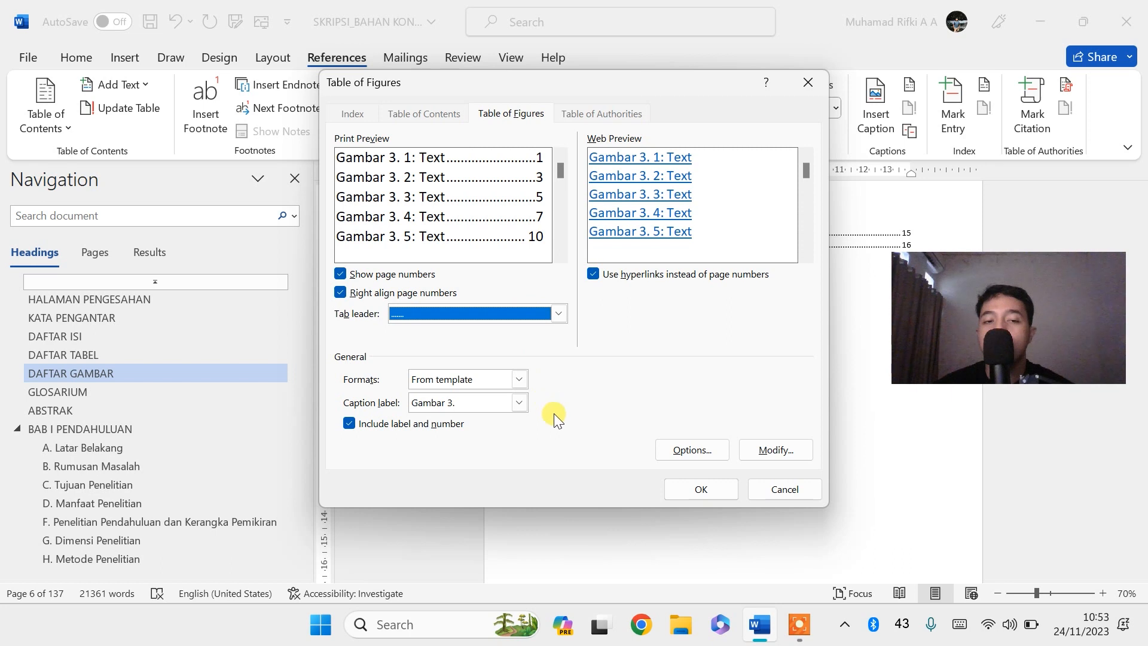
click(490, 403)
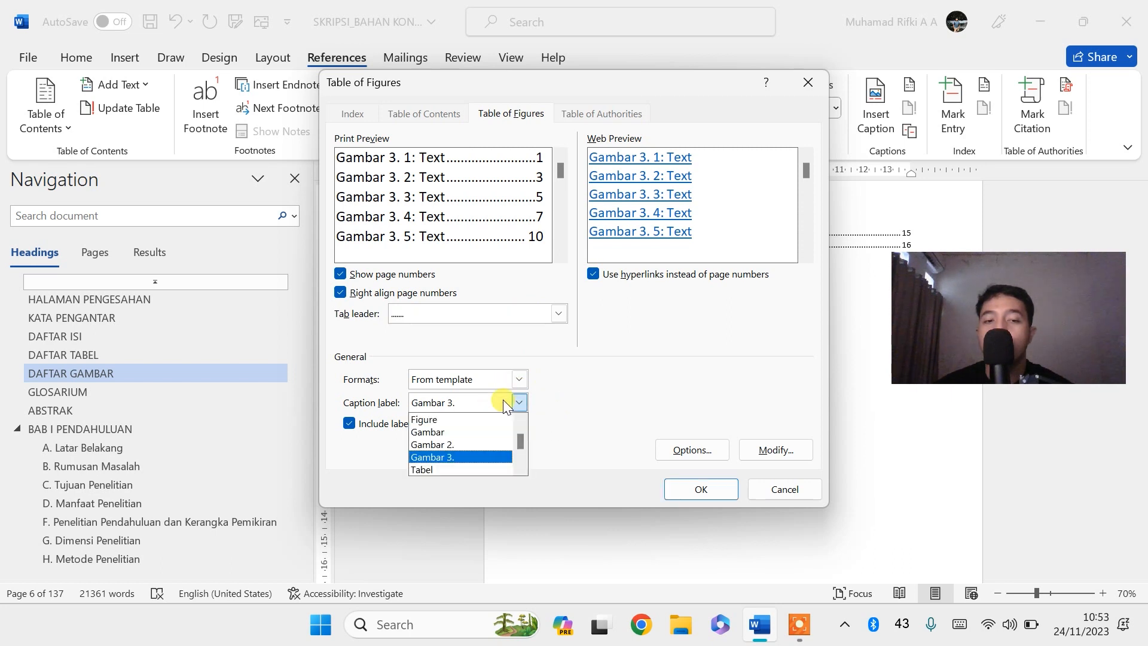
click(482, 453)
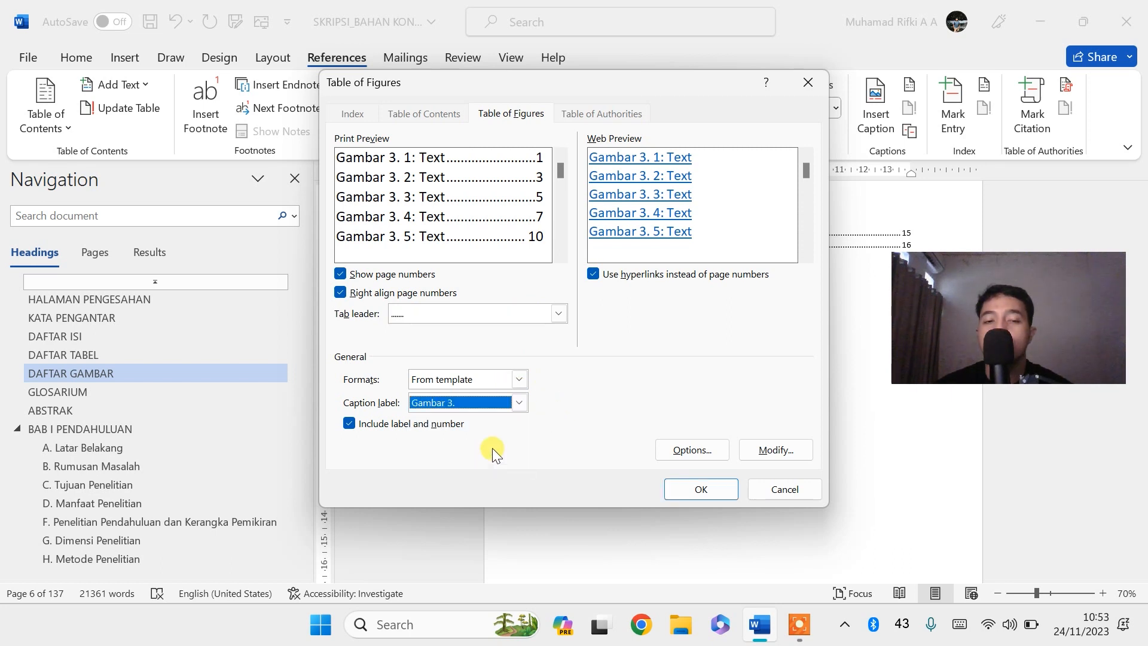
click(705, 496)
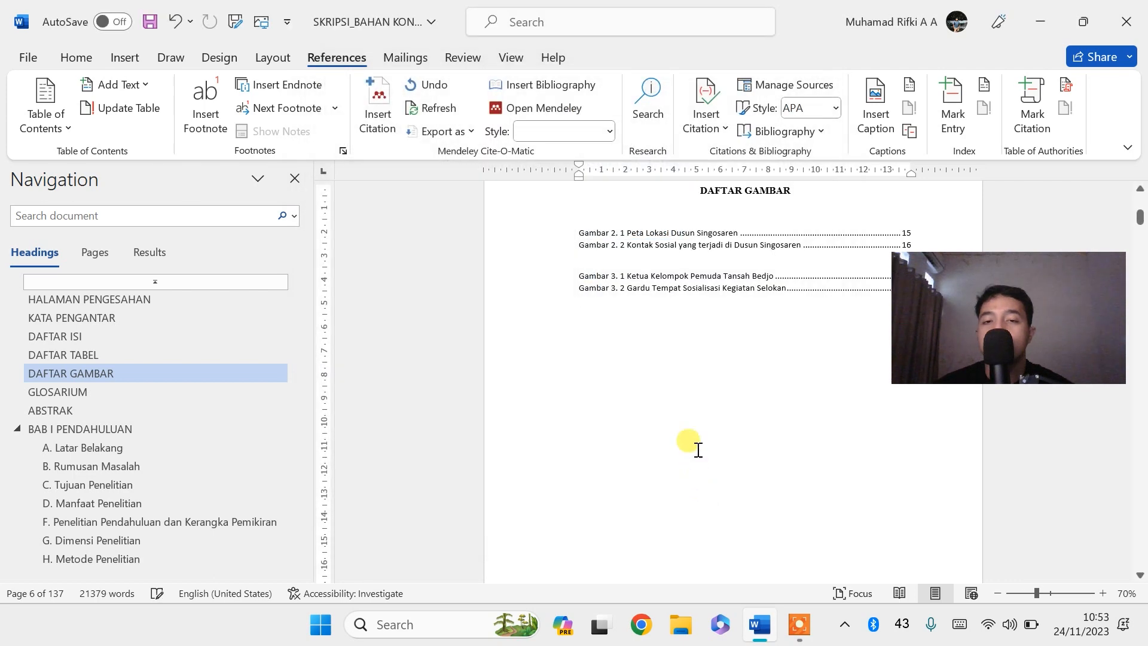
drag(1021, 334, 1039, 425)
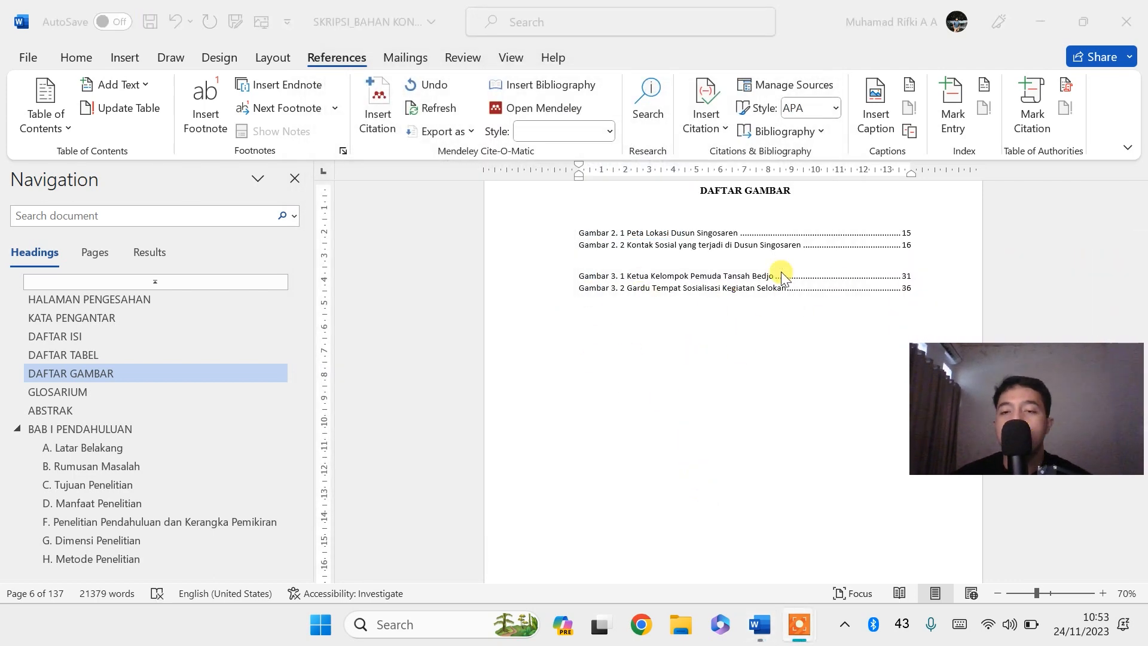
Remove the blank line between the Gambar 2 and Gambar 3 lists under DAFTAR GAMBAR
click(908, 245)
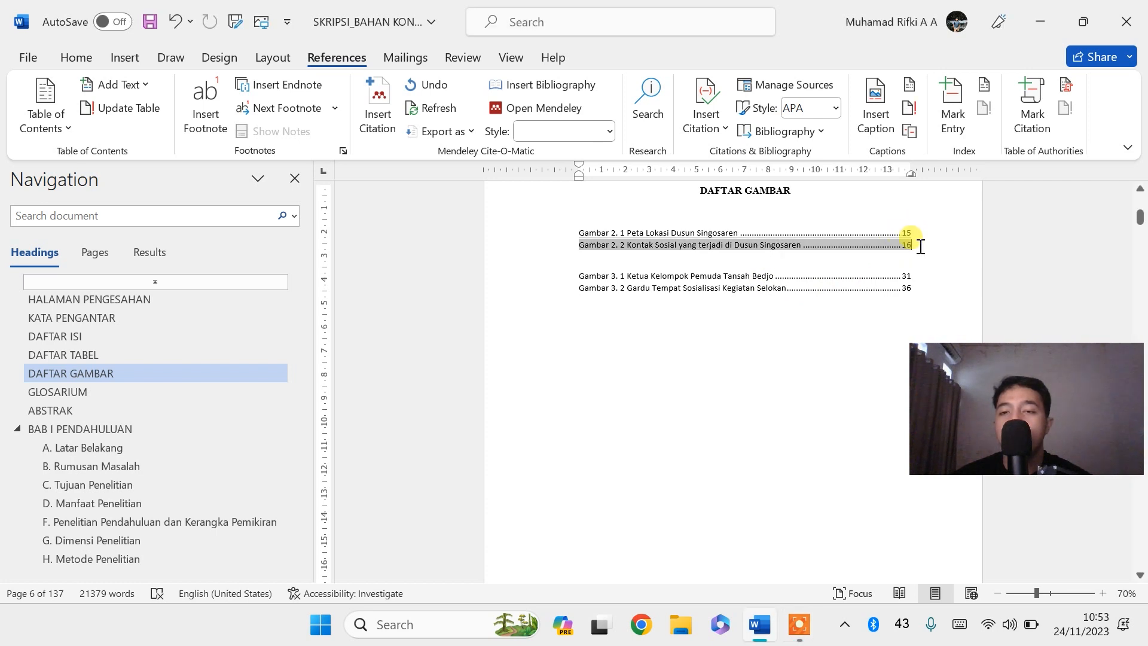
key(Delete)
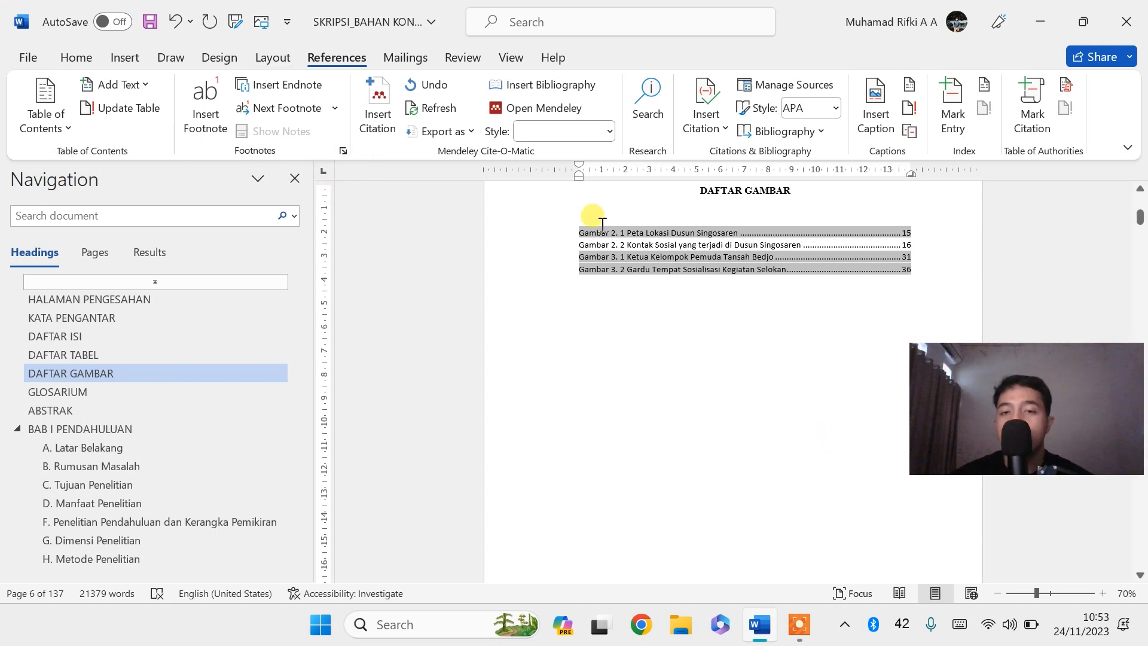
click(623, 310)
Format all Gambar 2 and Gambar 3 entries under DAFTAR GAMBAR in Times New Roman, size 12
drag(927, 276, 634, 239)
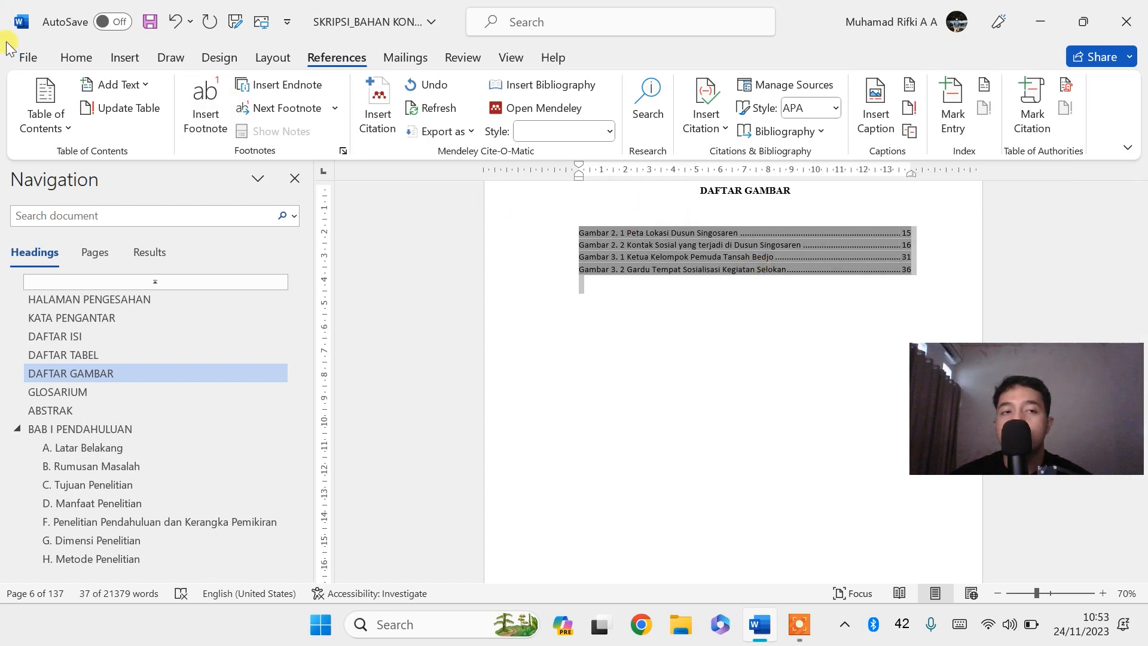
click(76, 57)
click(146, 93)
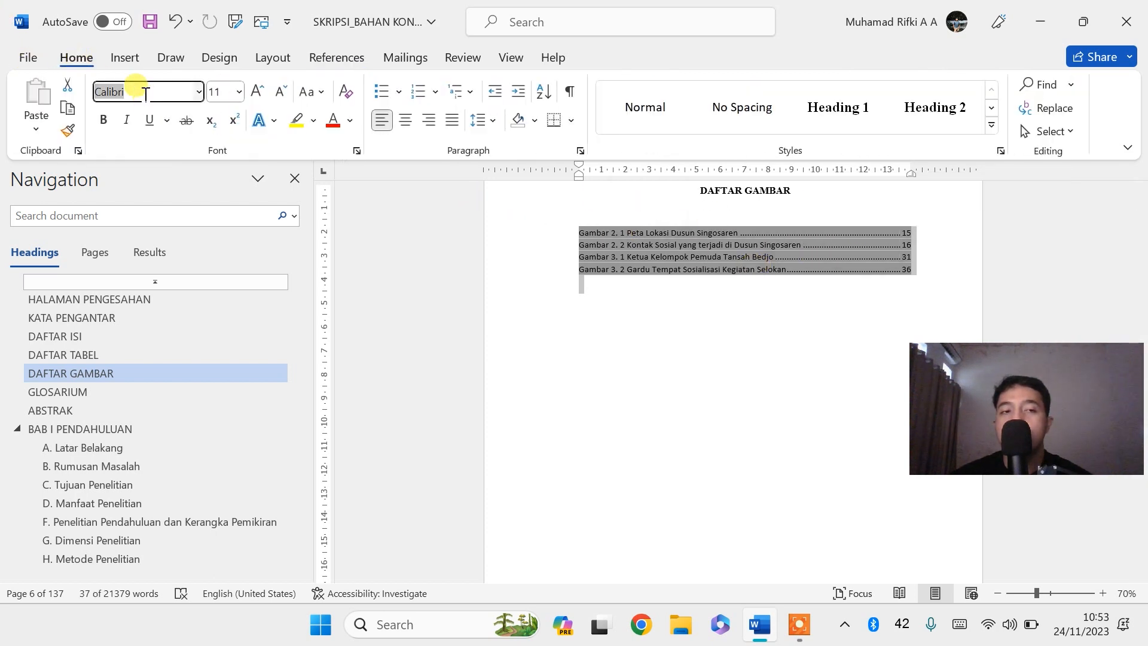
text(Times New Roman)
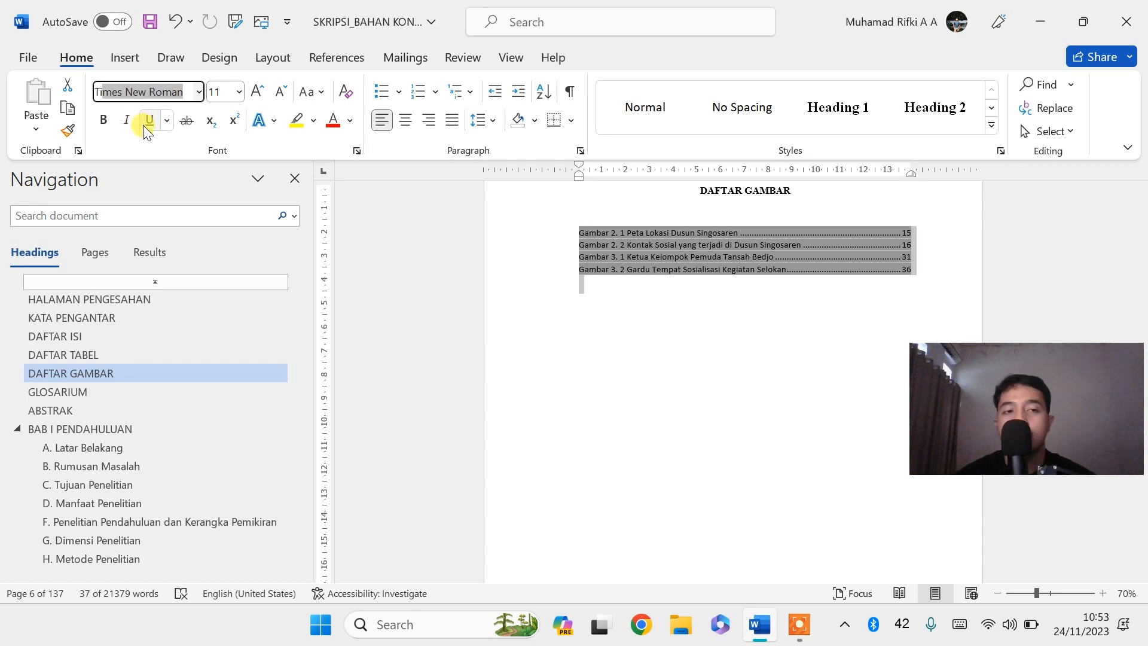
key(Return)
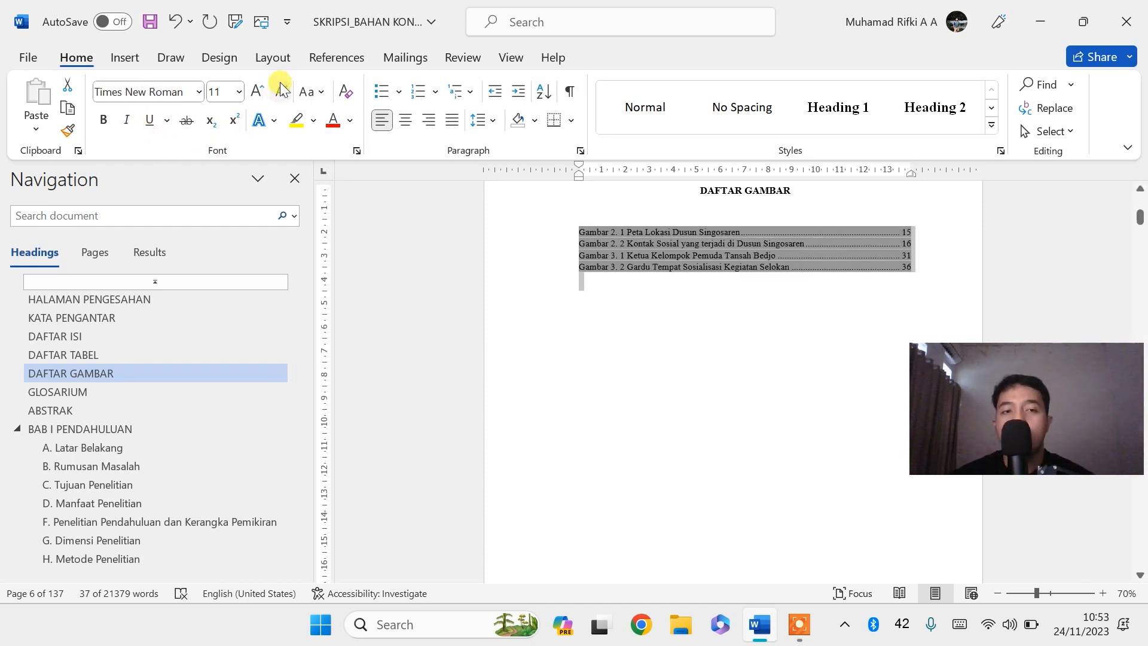
click(222, 92)
text(12)
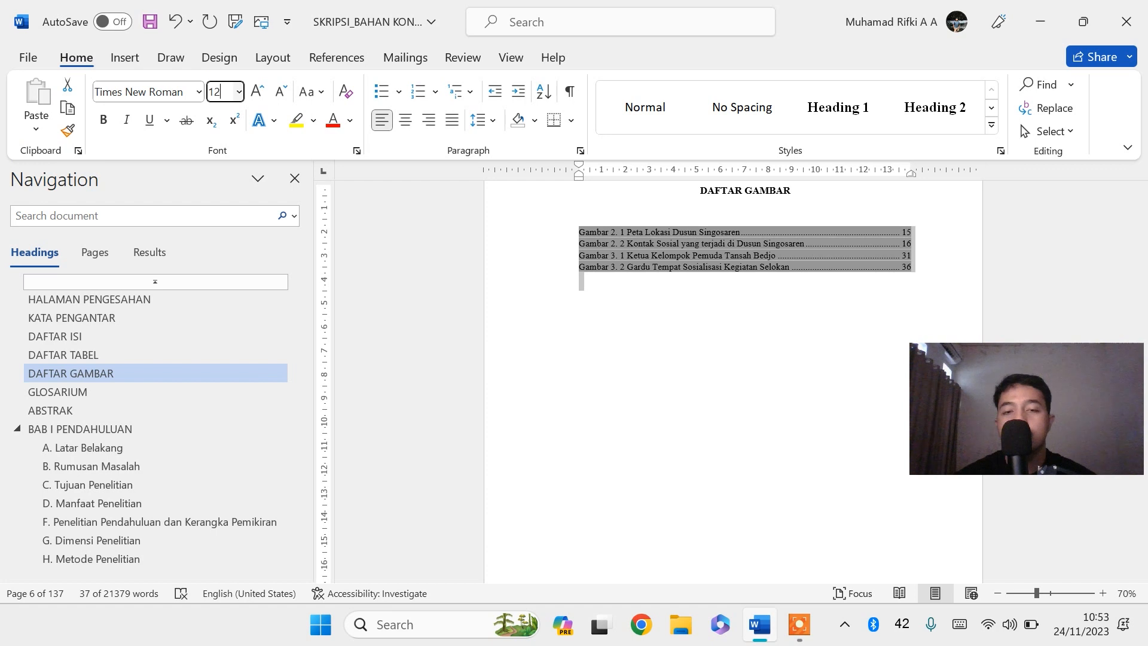
key(Return)
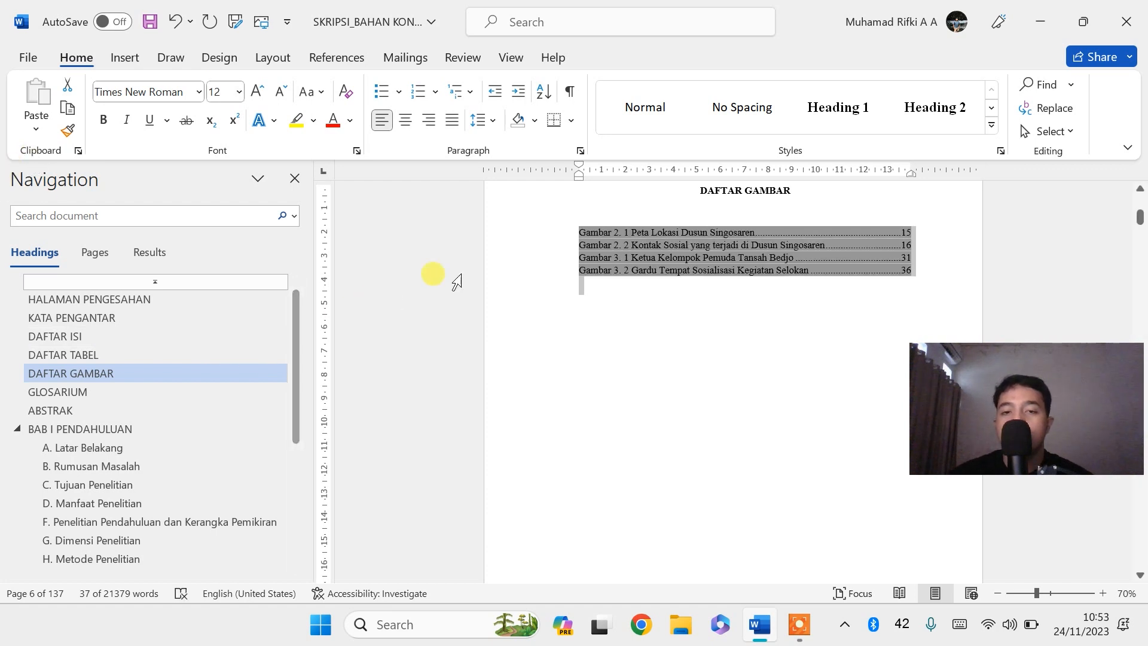
click(722, 315)
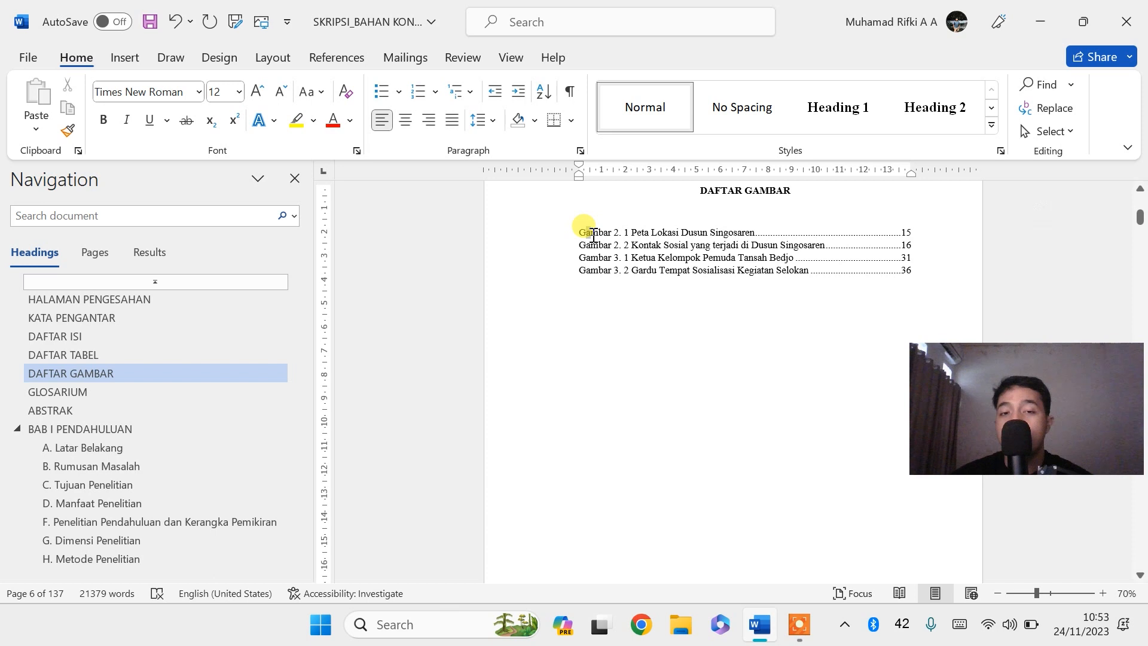
Update the Gambar 3 table of figures using the page-numbers-only option
drag(588, 235, 593, 234)
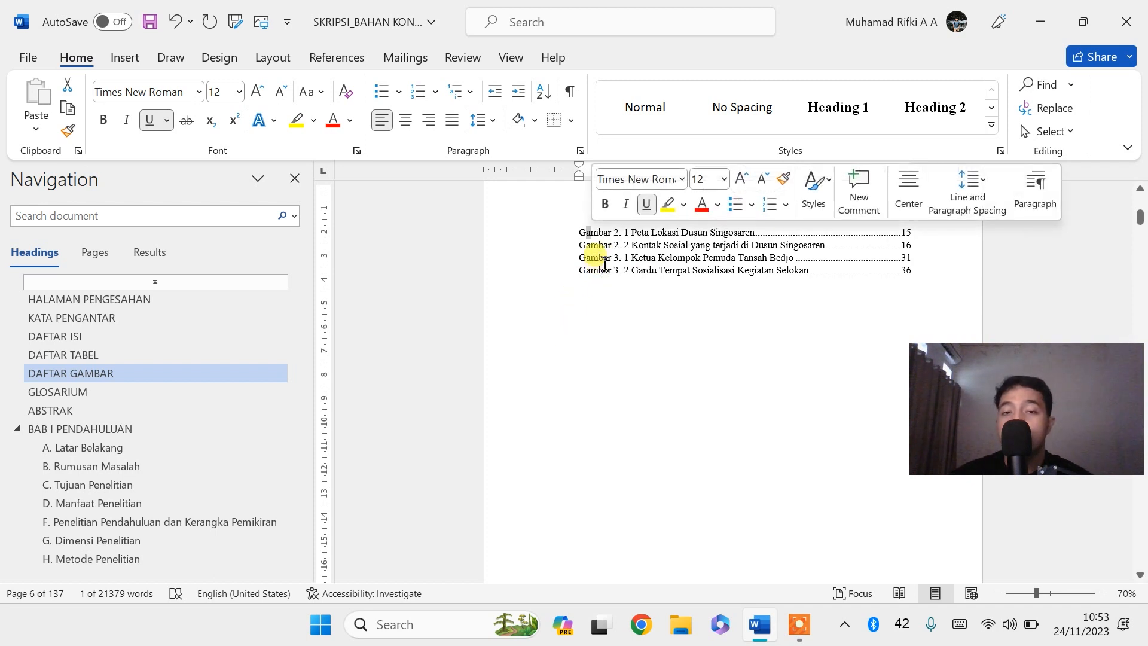
drag(597, 259, 660, 283)
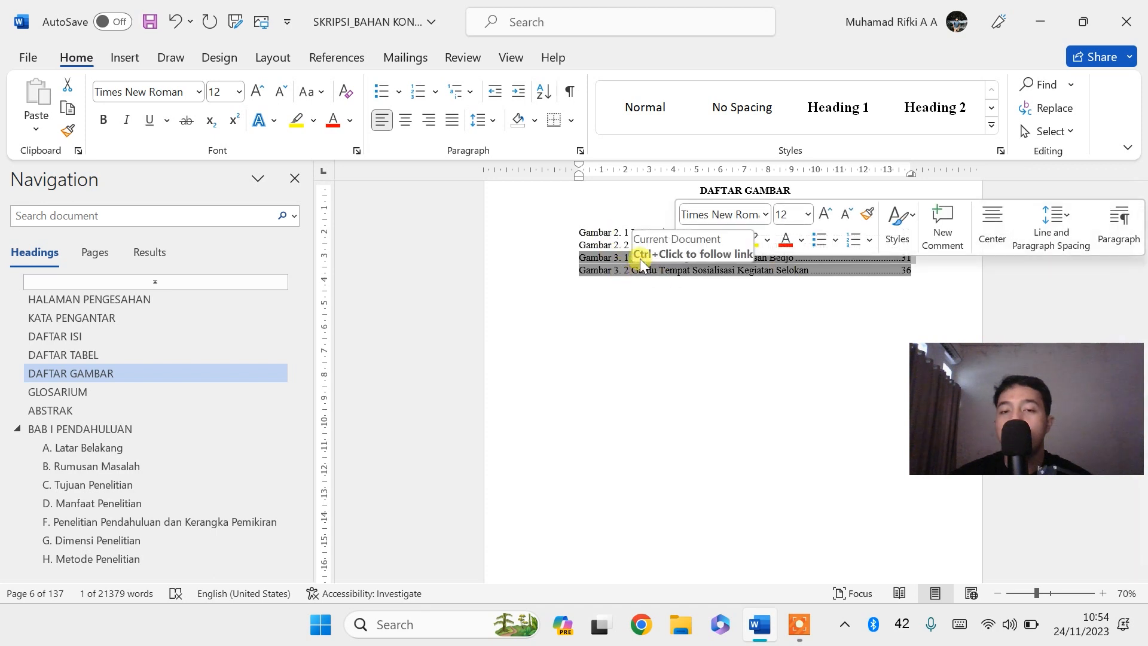
right_click(640, 264)
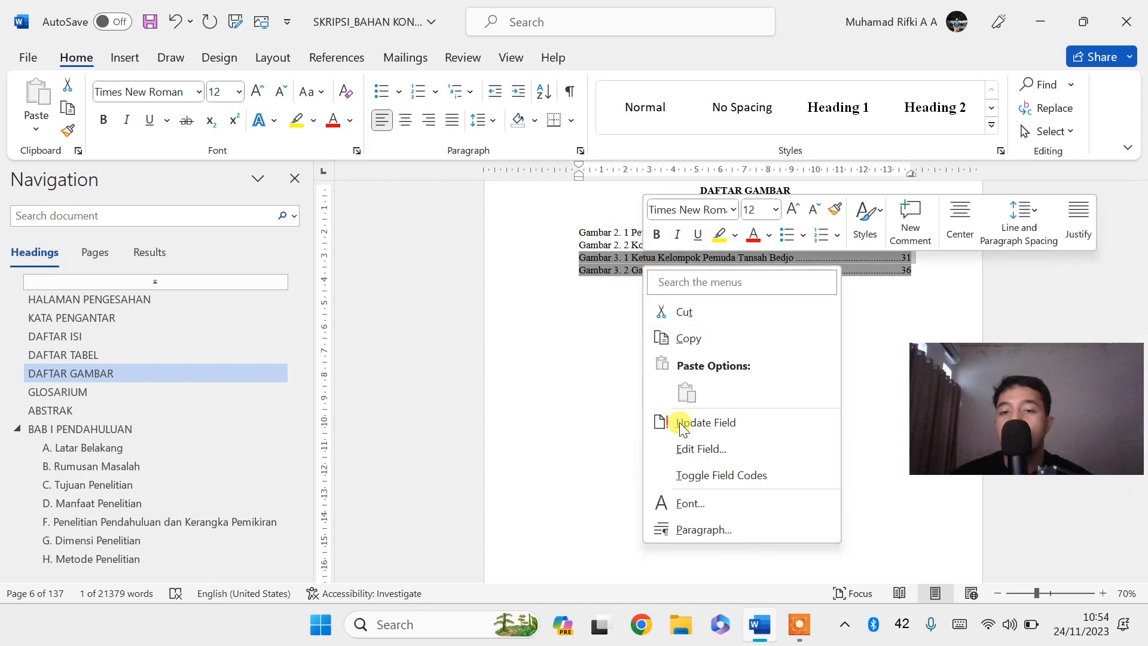
click(736, 422)
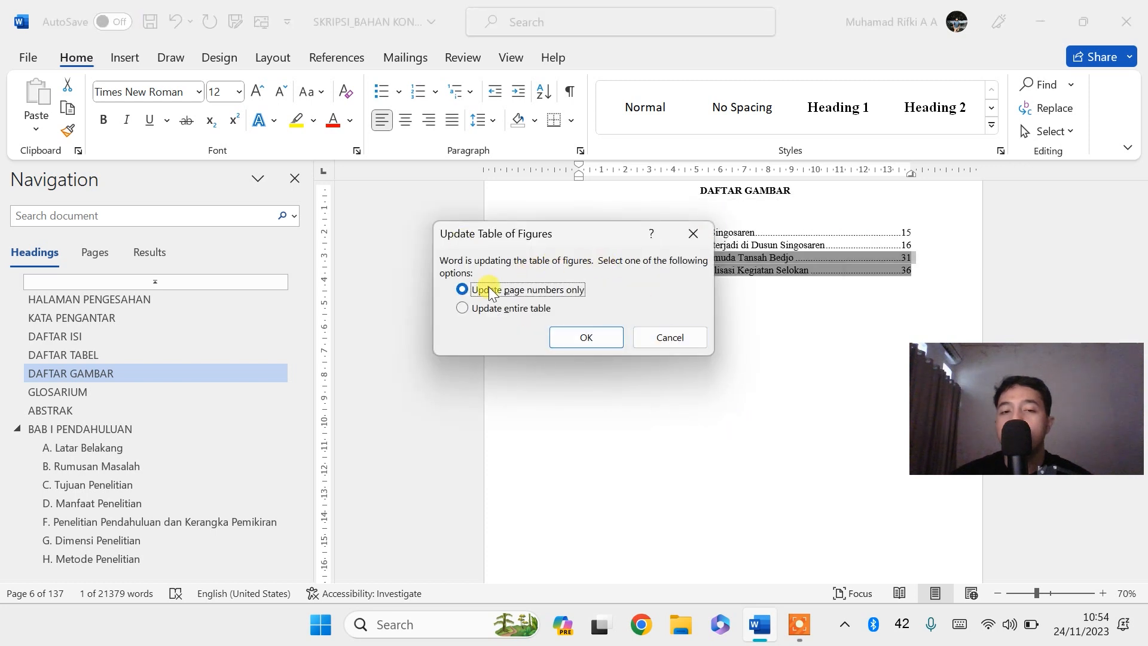
click(587, 338)
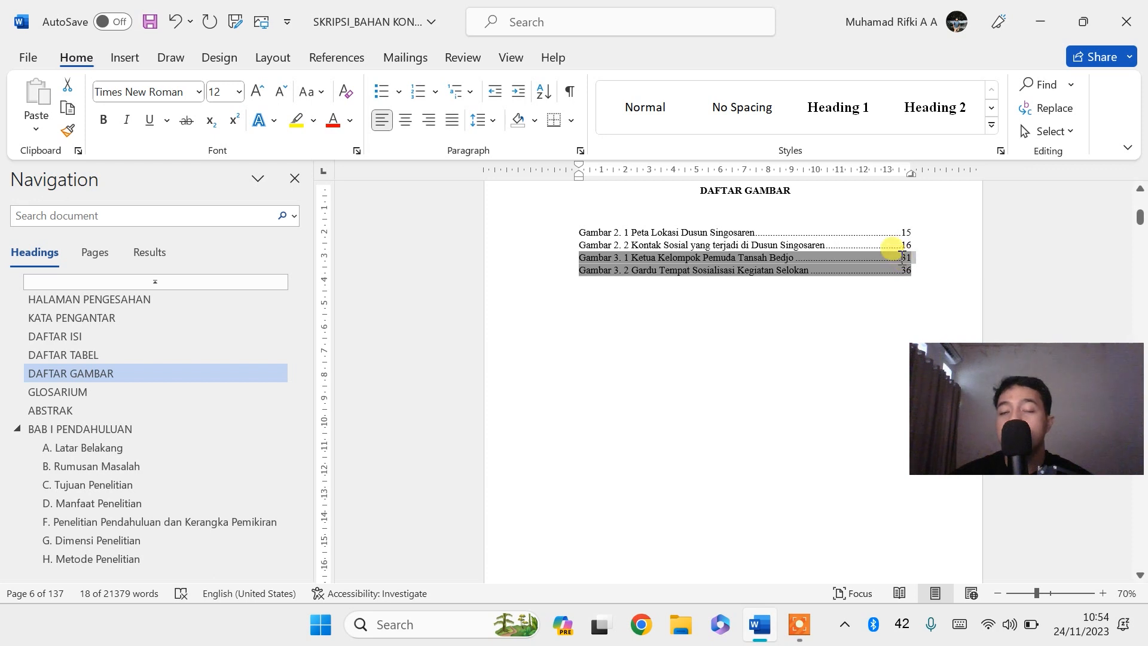
click(906, 283)
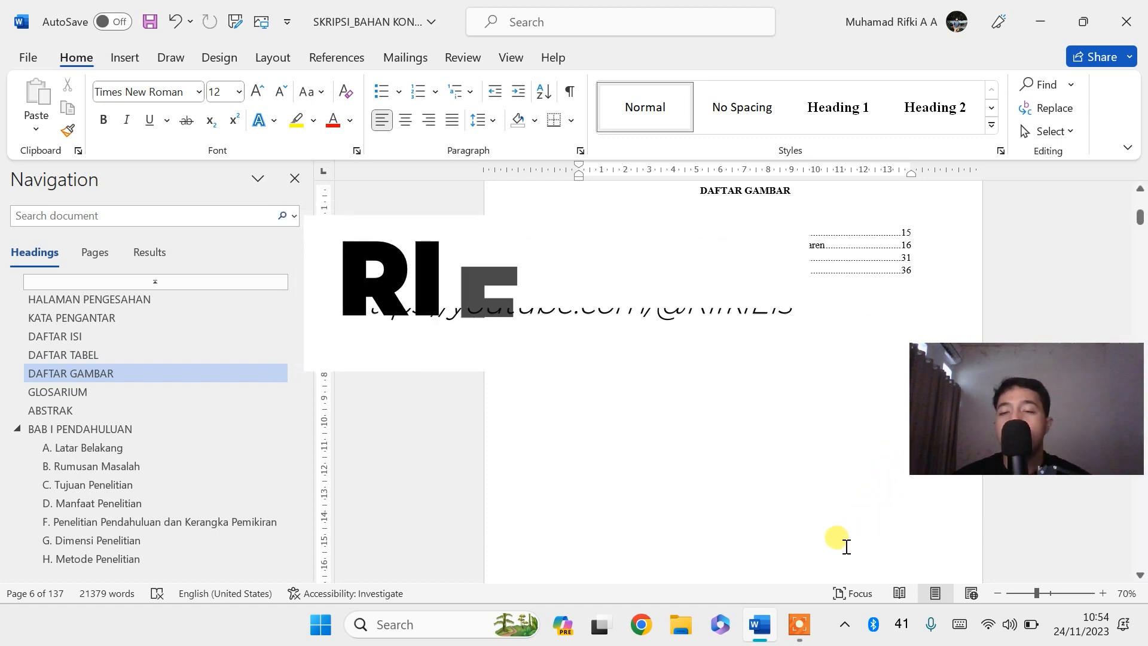
mouse_move(747, 642)
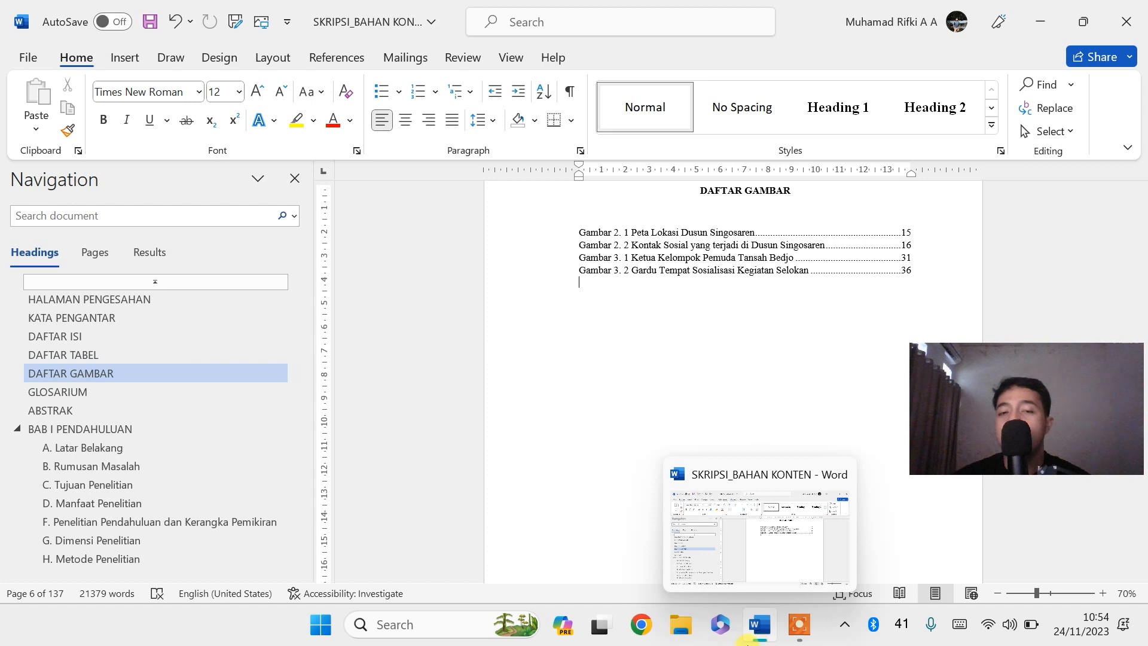